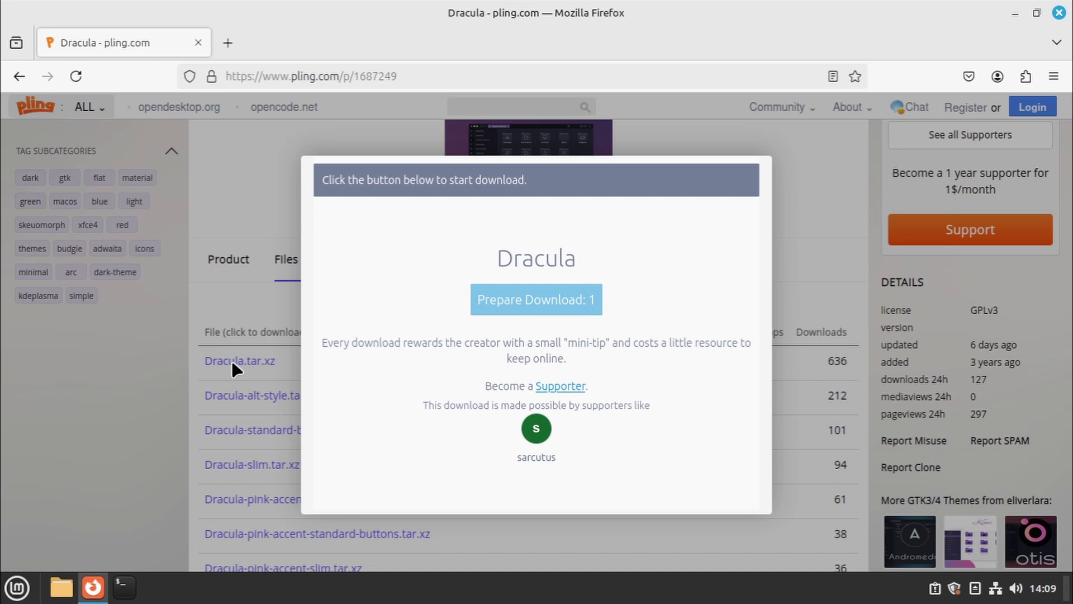
- Download the Dracula theme, apply Dracula and dracula-icons-main, and advance the Layan cursors preview
{"action": "left_click", "coordinate": [561, 301]}
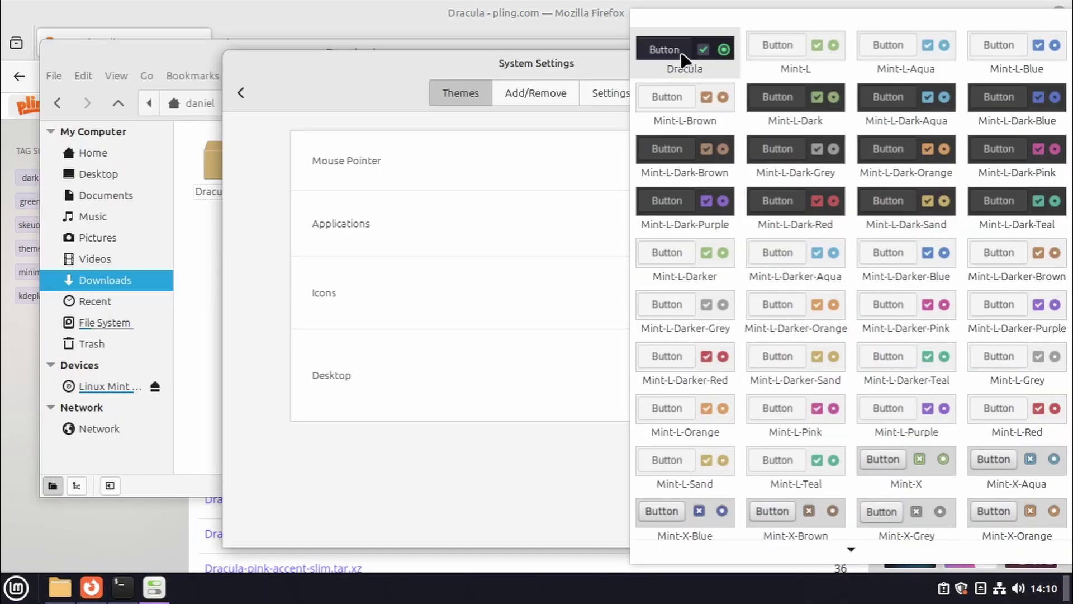
{"action": "left_click", "coordinate": [681, 55]}
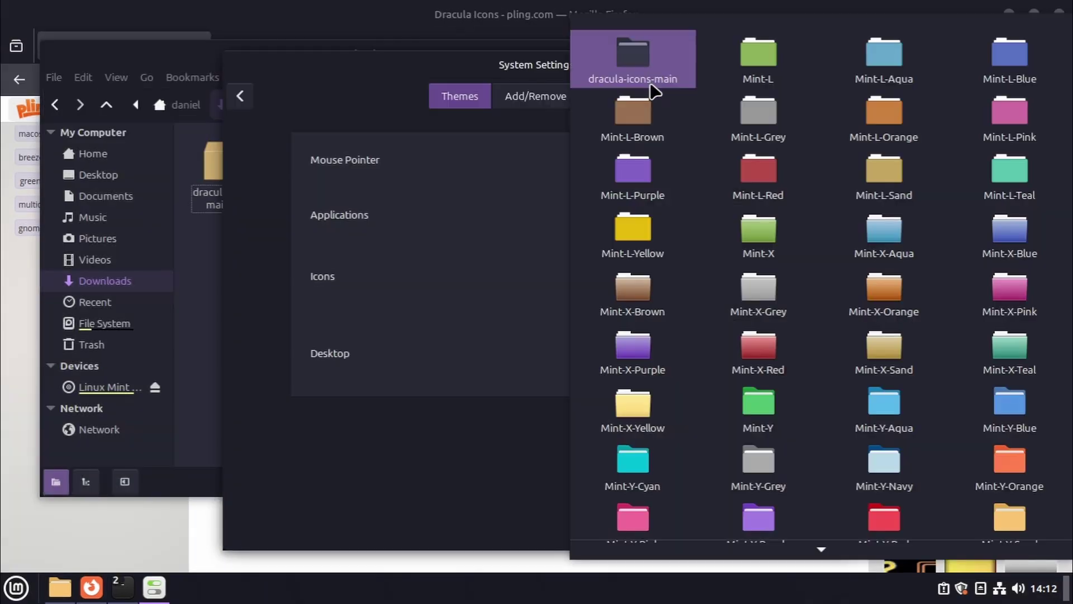
{"action": "left_click", "coordinate": [648, 70]}
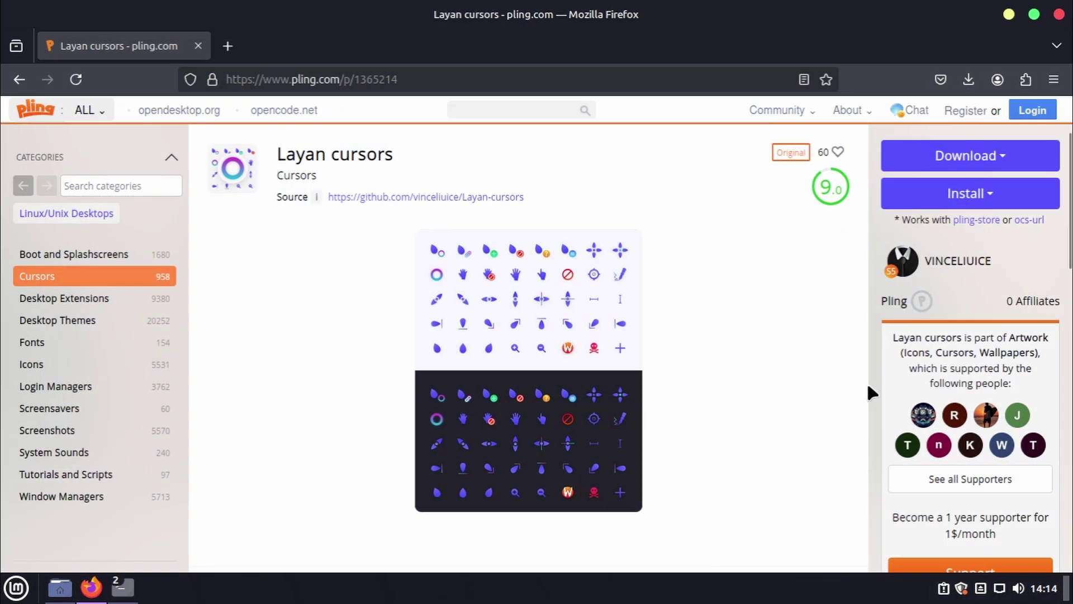
{"action": "left_click", "coordinate": [837, 374]}
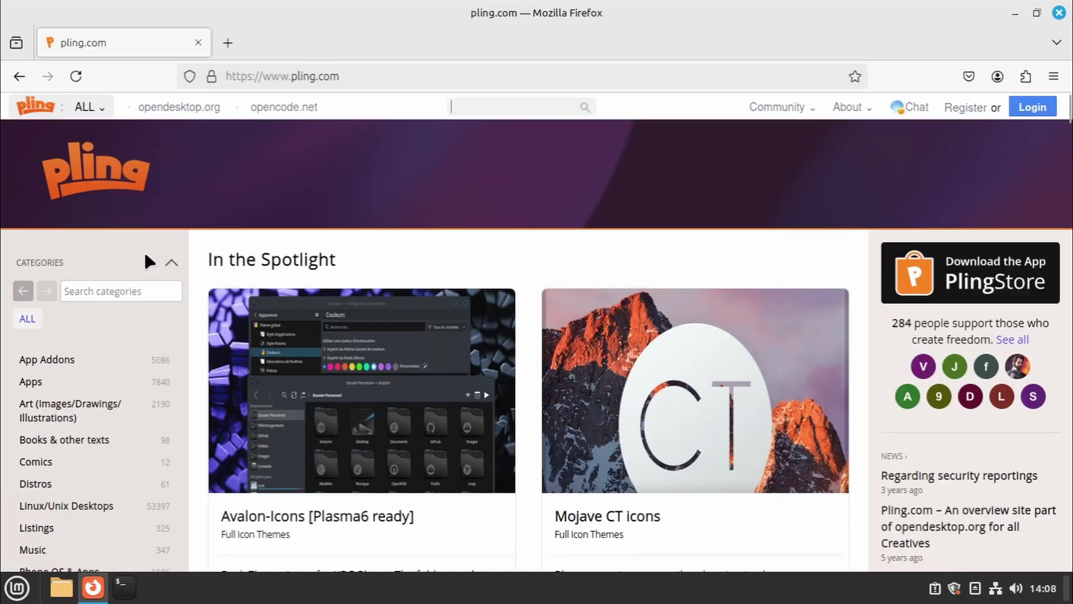
- Search Pling for 'dracula' and download Dracula.tar.xz (368 KB) from the Dracula GTK3/4 Themes page
{"action": "left_click", "coordinate": [487, 106]}
{"action": "type", "text": "dracula"}
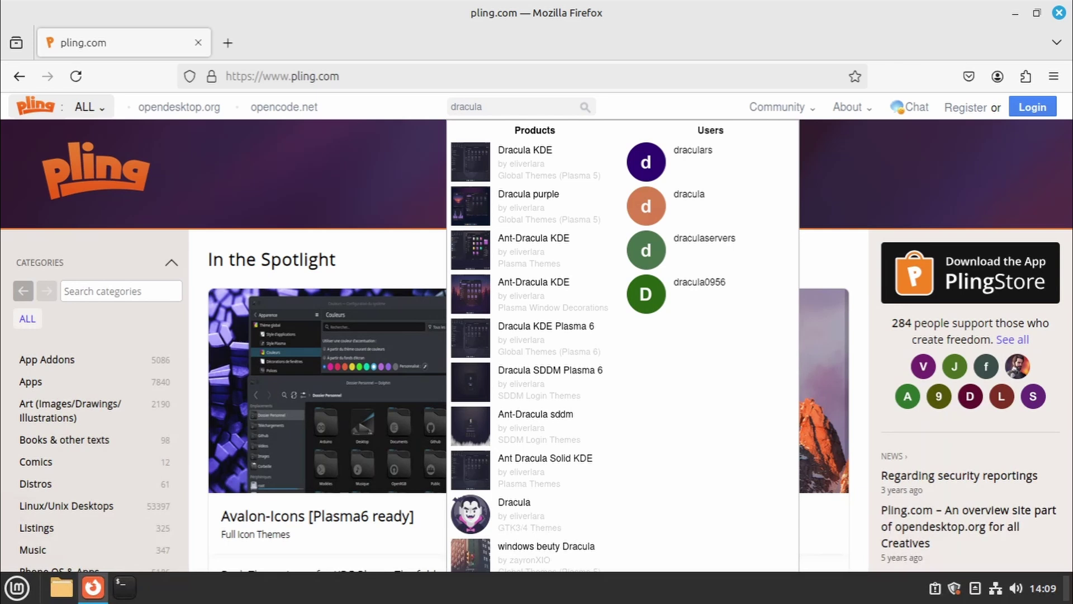
{"action": "left_click", "coordinate": [492, 526]}
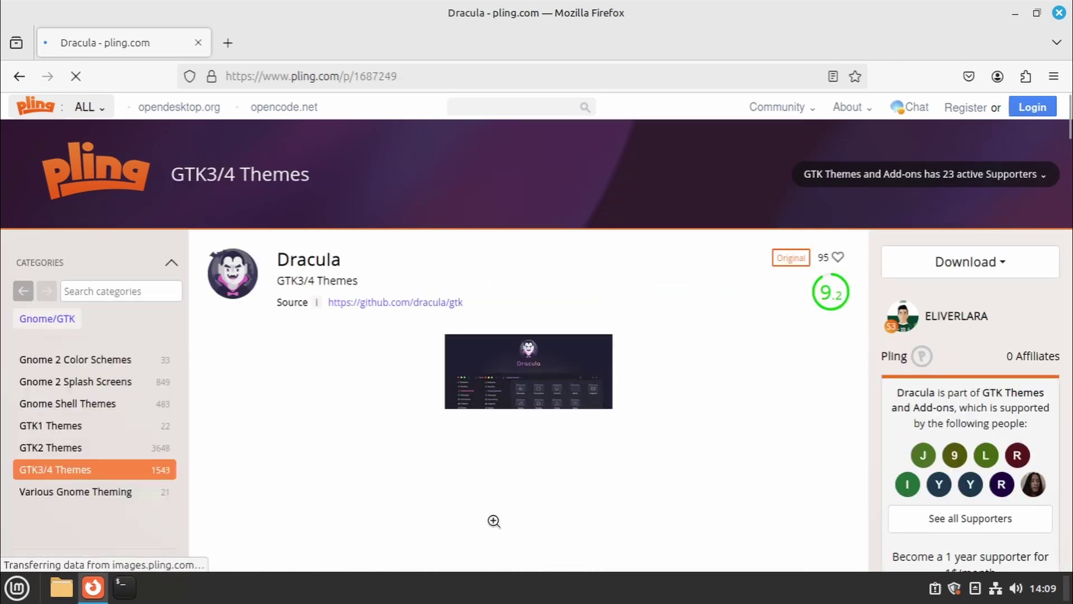
{"action": "scroll", "coordinate": [493, 520], "scroll_direction": "down", "scroll_amount": 8}
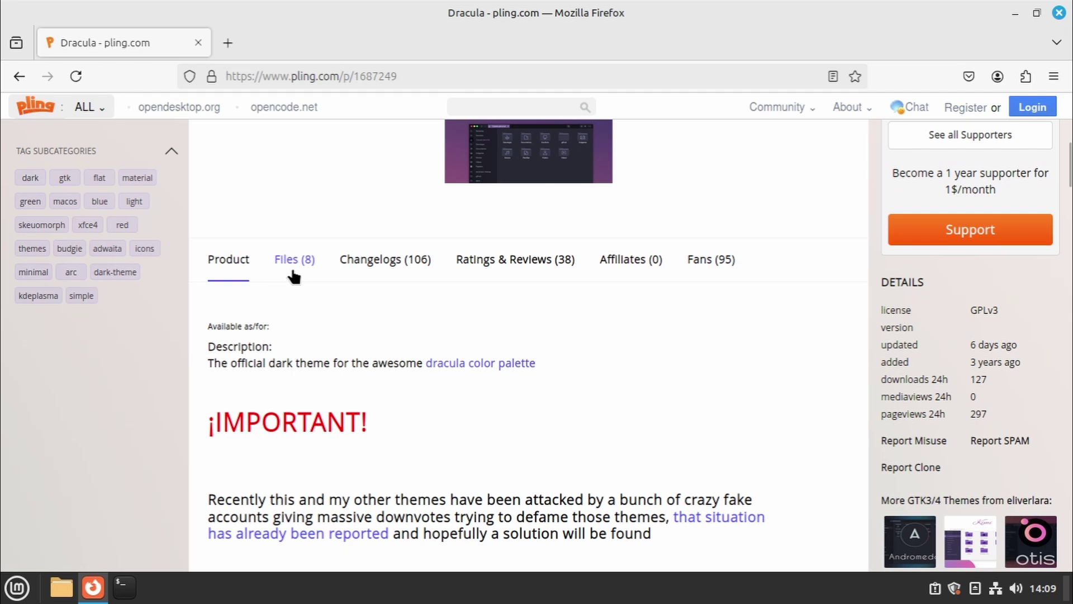
{"action": "left_click", "coordinate": [293, 263]}
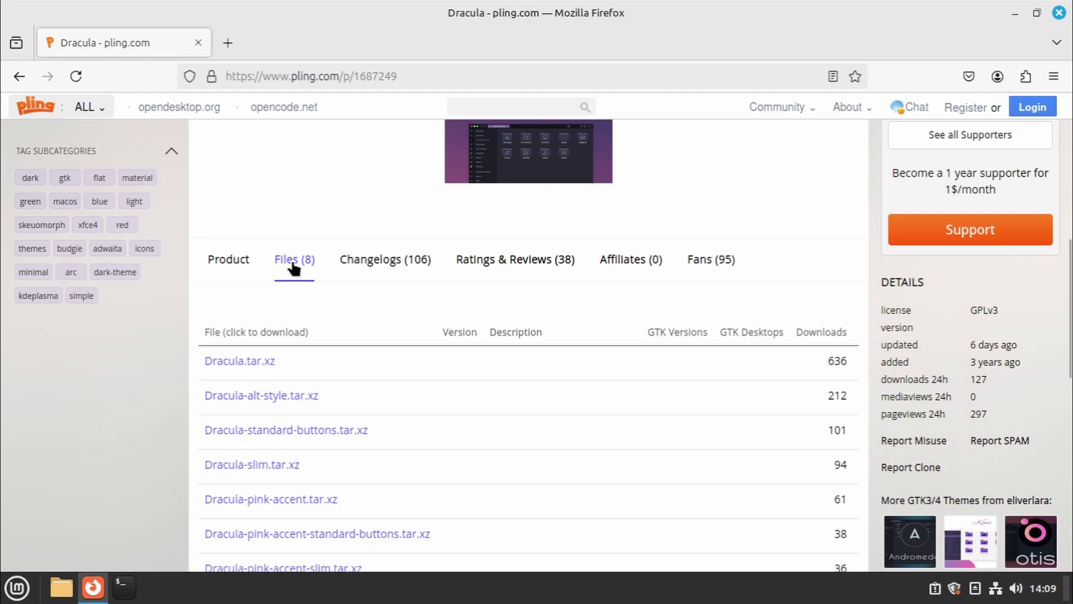
{"action": "left_click", "coordinate": [234, 363]}
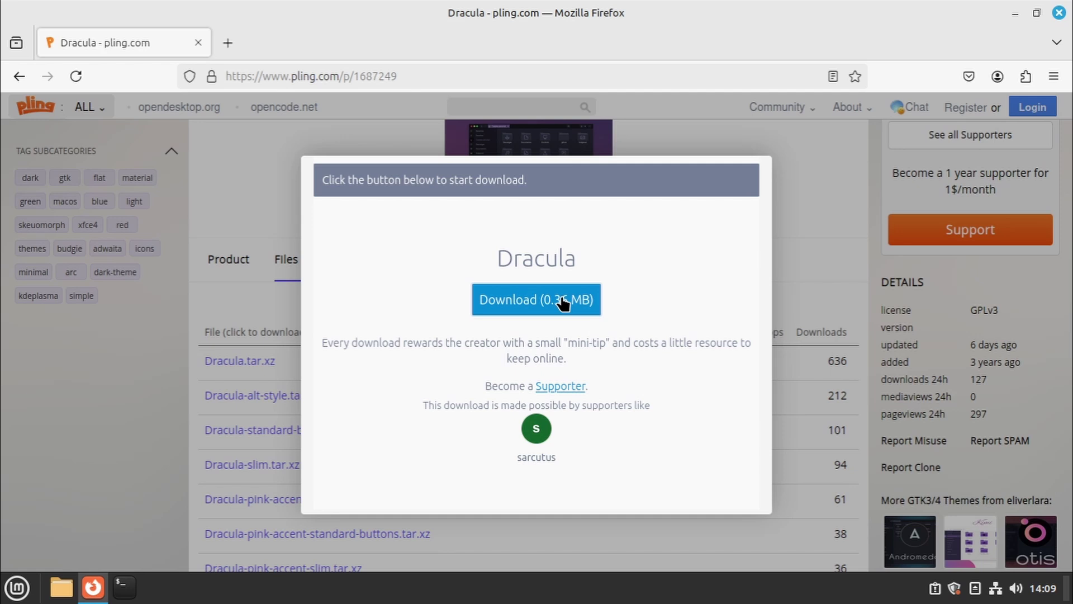
{"action": "left_click", "coordinate": [561, 300]}
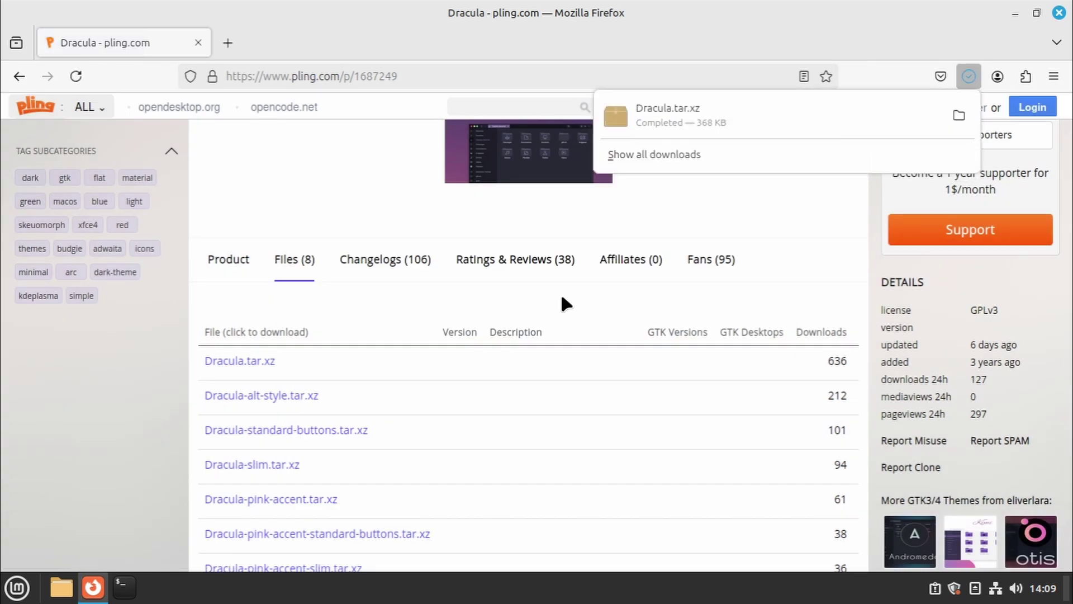
- Open the Downloads folder in the Nemo file manager
{"action": "left_click", "coordinate": [61, 588]}
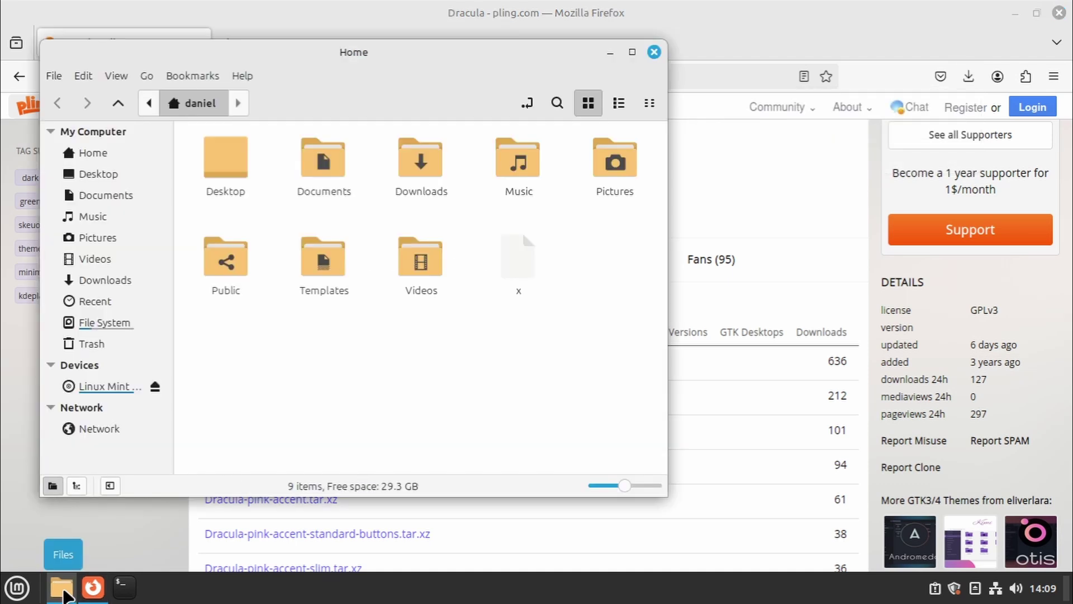
{"action": "left_click", "coordinate": [424, 168]}
{"action": "double_click", "coordinate": [424, 168]}
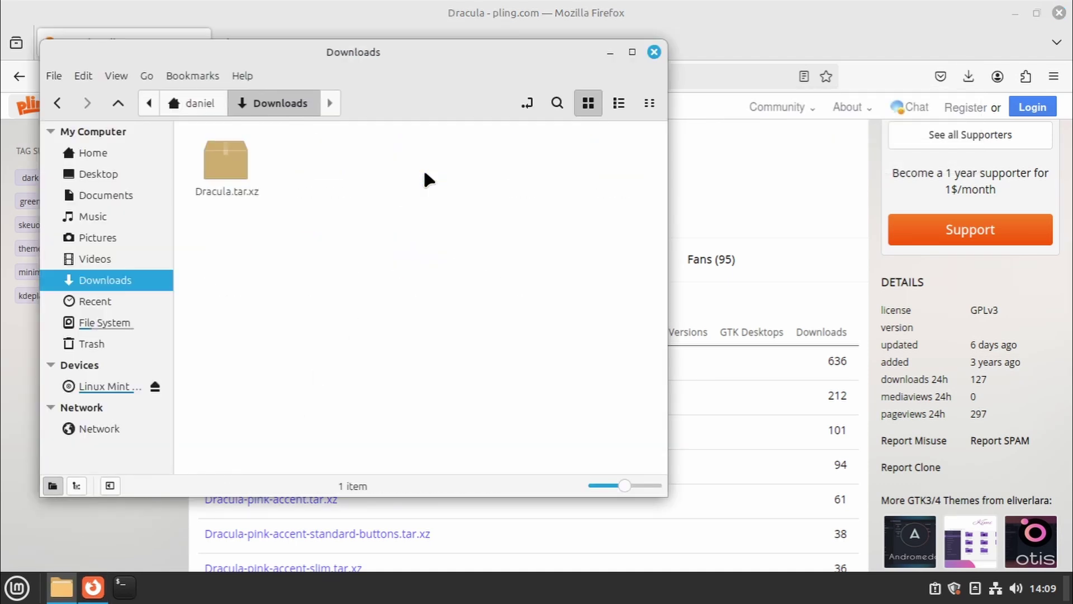
- Open a terminal in Downloads and extract Dracula.tar.xz with tar -xf
{"action": "right_click", "coordinate": [502, 206]}
{"action": "left_click", "coordinate": [547, 263]}
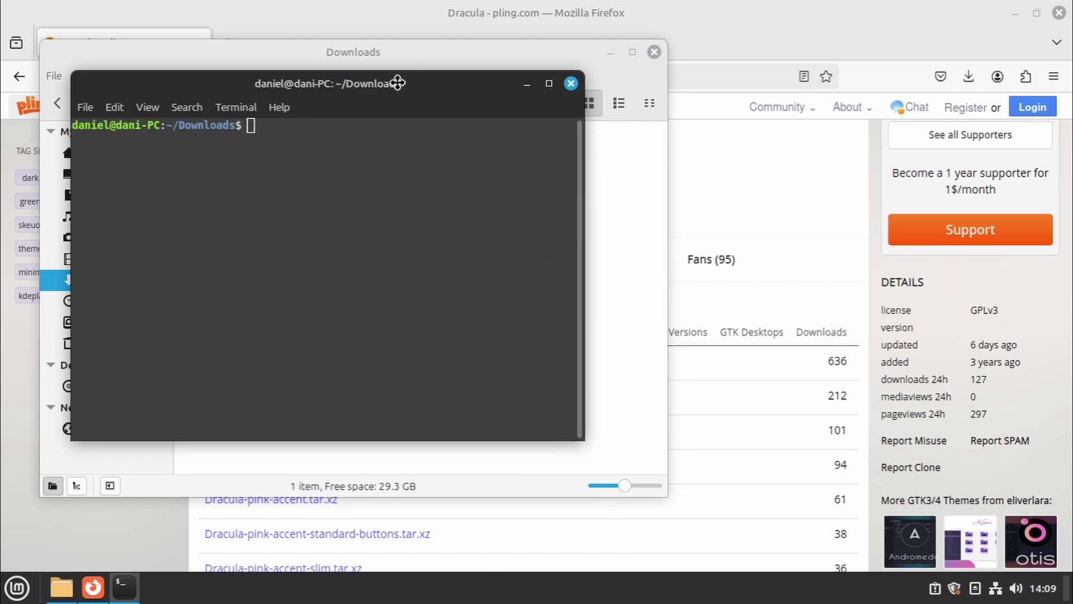
{"action": "left_click_drag", "start_coordinate": [401, 90], "coordinate": [844, 160]}
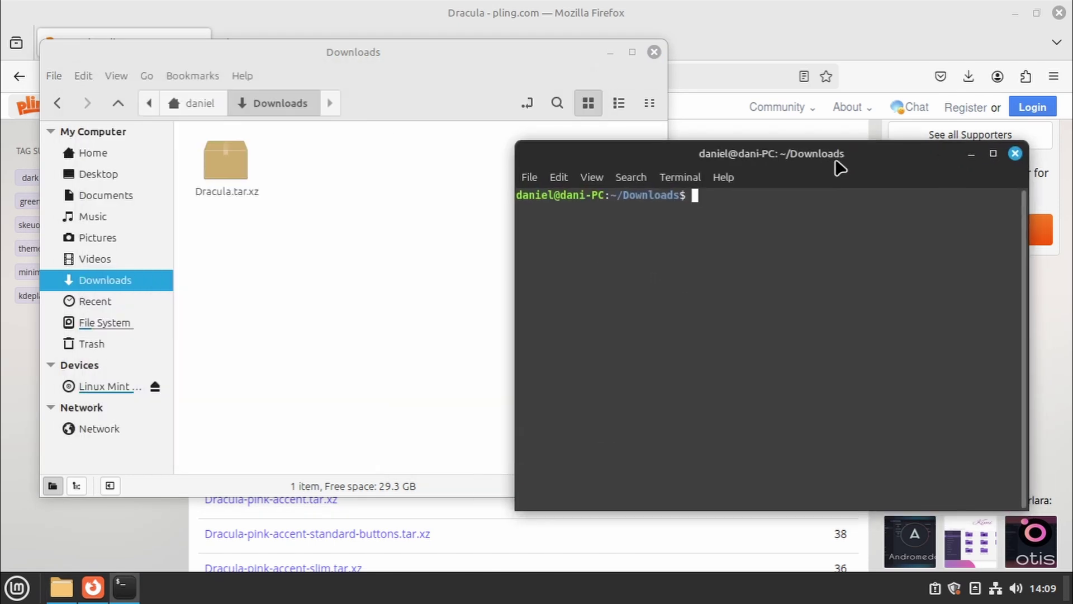
{"action": "type", "text": "tar -xf Dracula.tar.xz"}
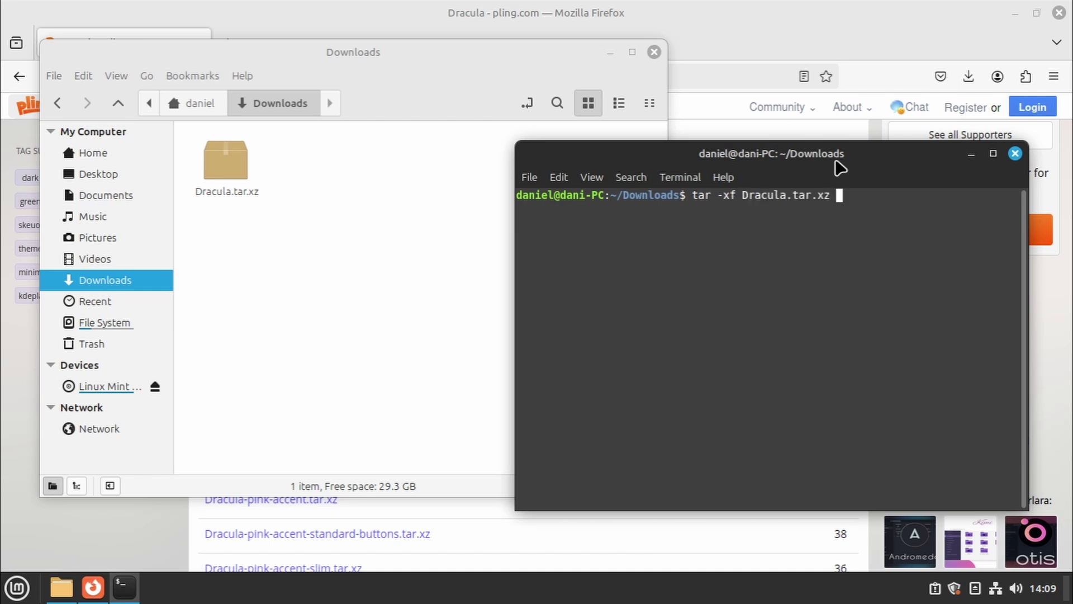
{"action": "key", "text": "Return"}
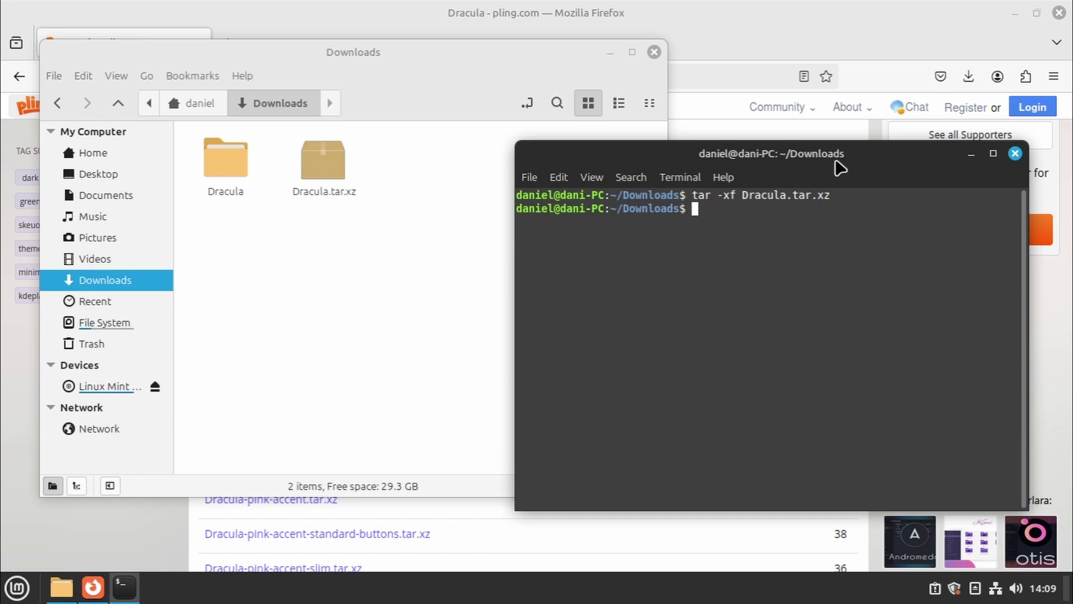
- Move the extracted Dracula folder into /usr/share/themes/ with sudo mv, entering the account password
{"action": "key", "text": "Return"}
{"action": "key", "text": "Return"}
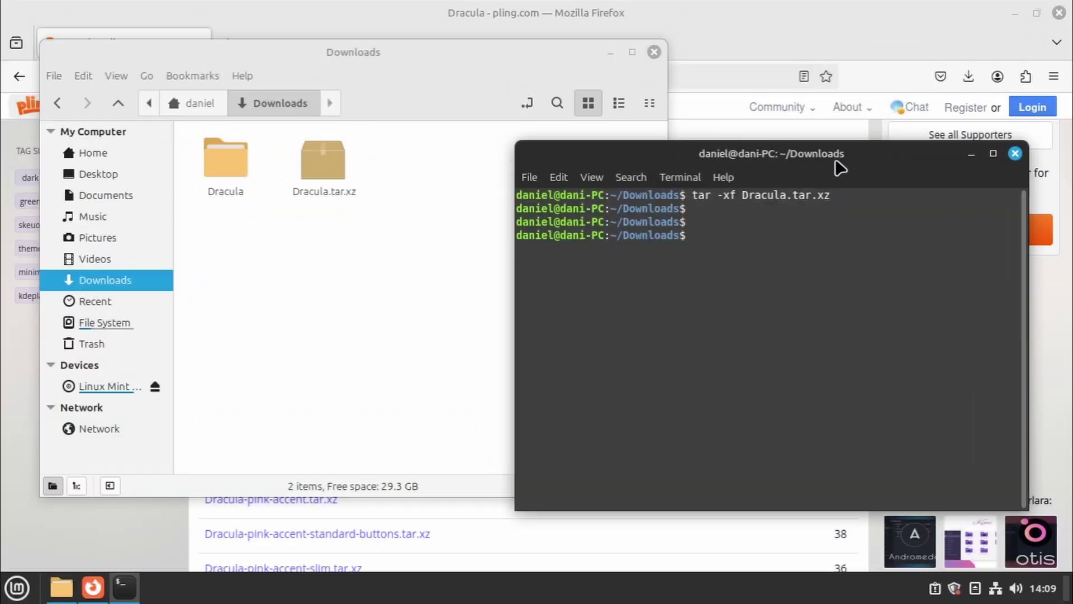
{"action": "type", "text": "sudo mv Dracula /"}
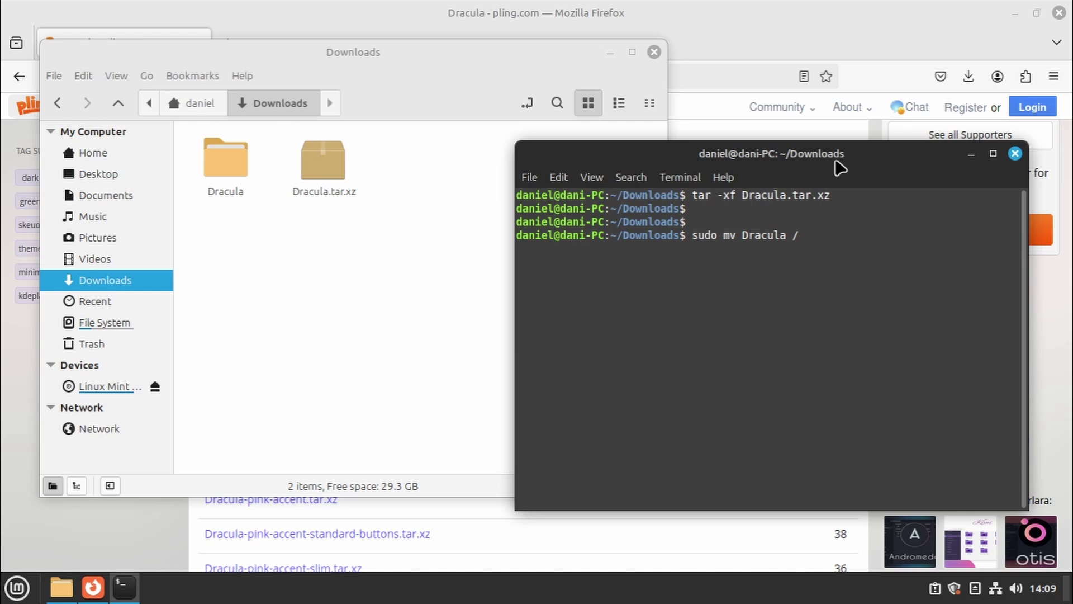
{"action": "type", "text": "usr/share/themes/"}
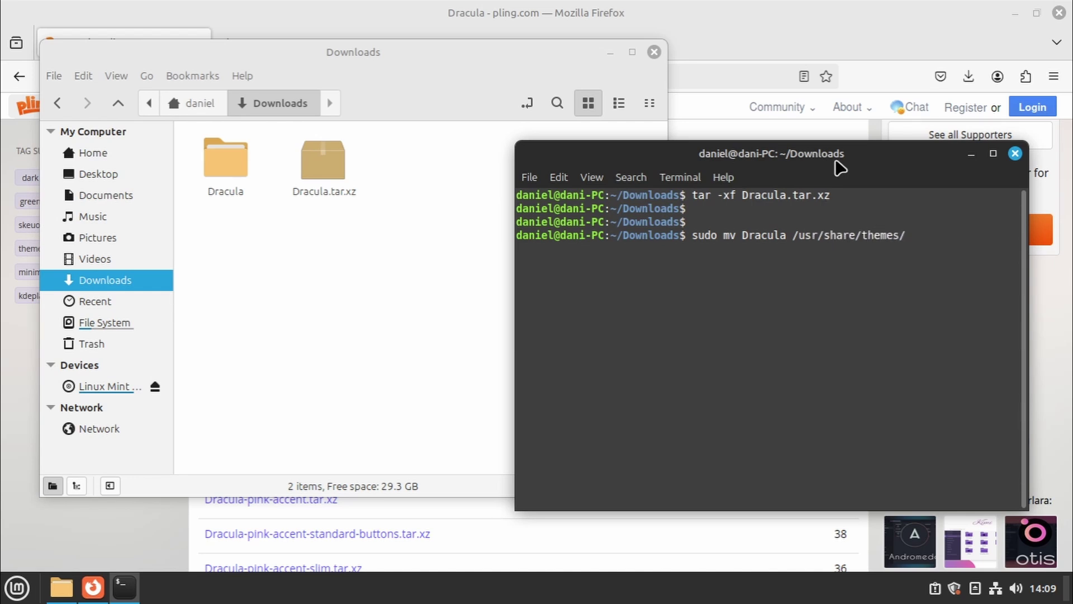
{"action": "key", "text": "Return"}
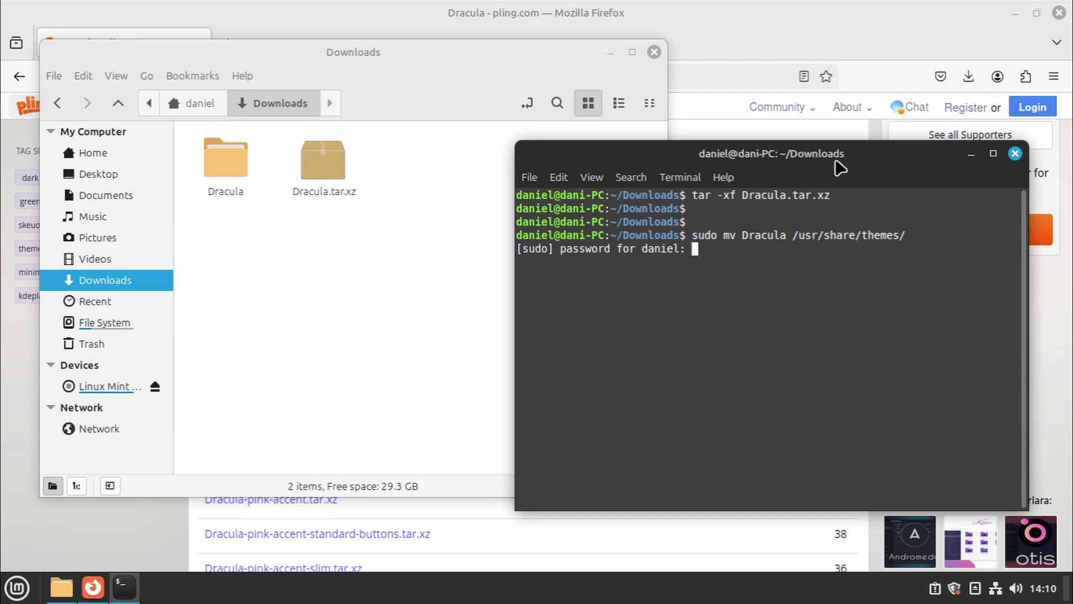
{"action": "type", "text": "******"}
{"action": "key", "text": "Return"}
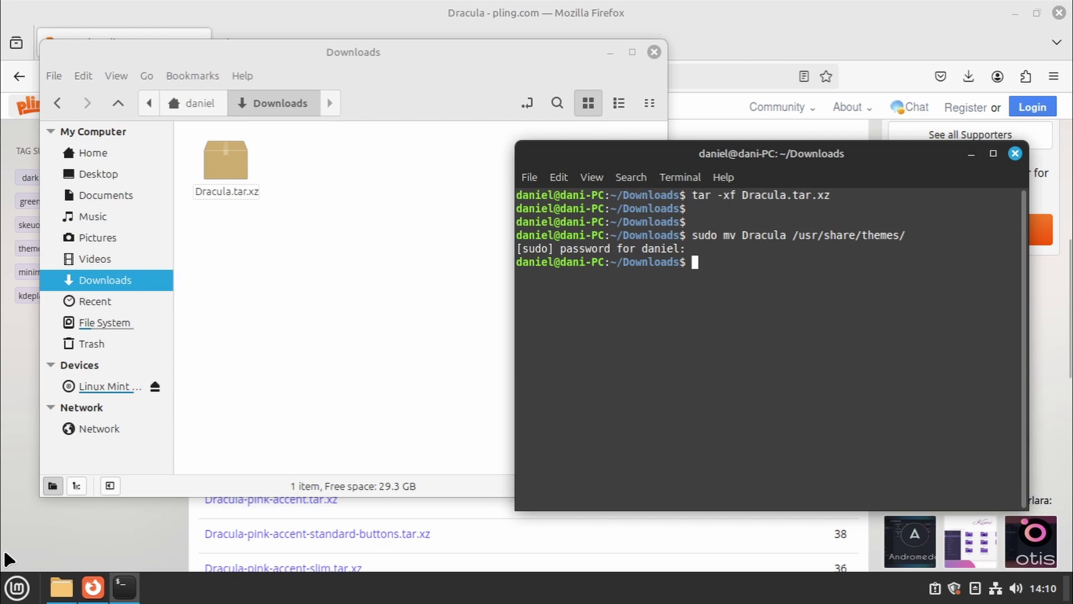
{"action": "left_click", "coordinate": [17, 587]}
{"action": "key", "text": "Escape"}
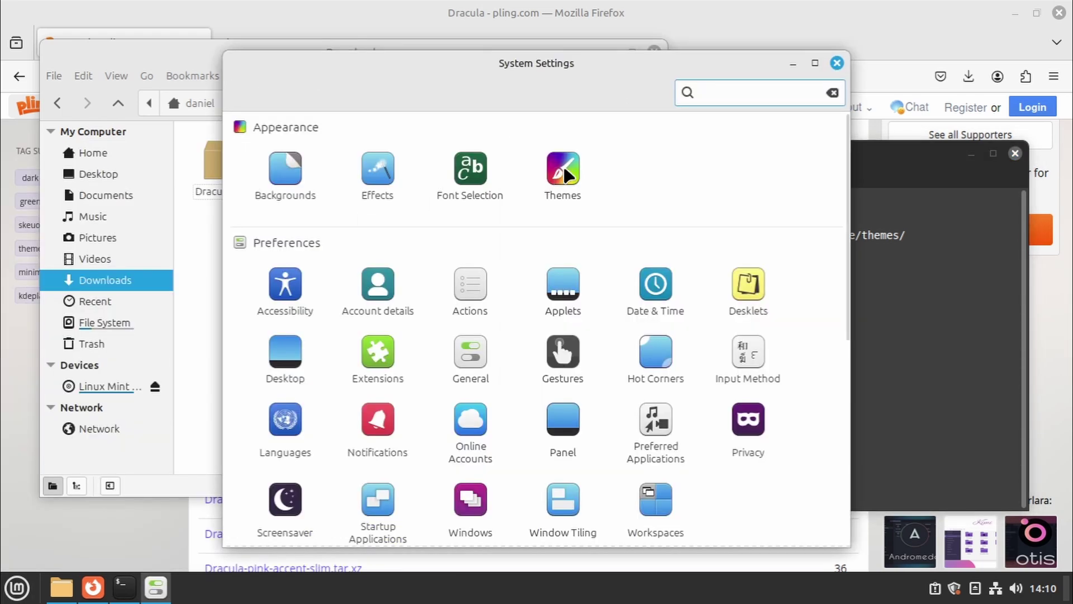
- Set both the Desktop and Applications themes to Dracula, then close System Settings
{"action": "left_click", "coordinate": [570, 160]}
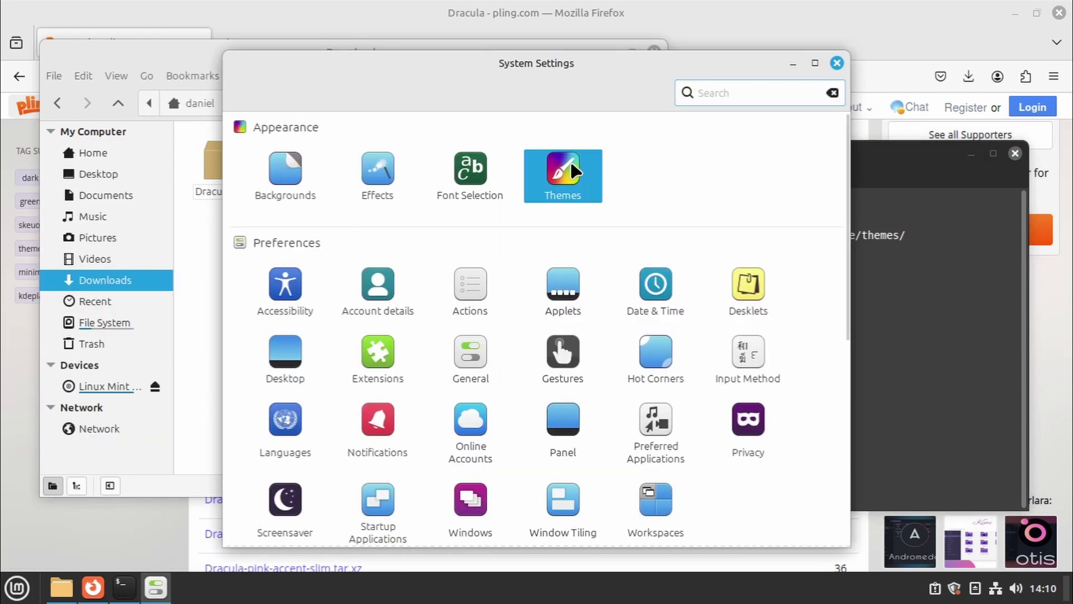
{"action": "left_click", "coordinate": [740, 368]}
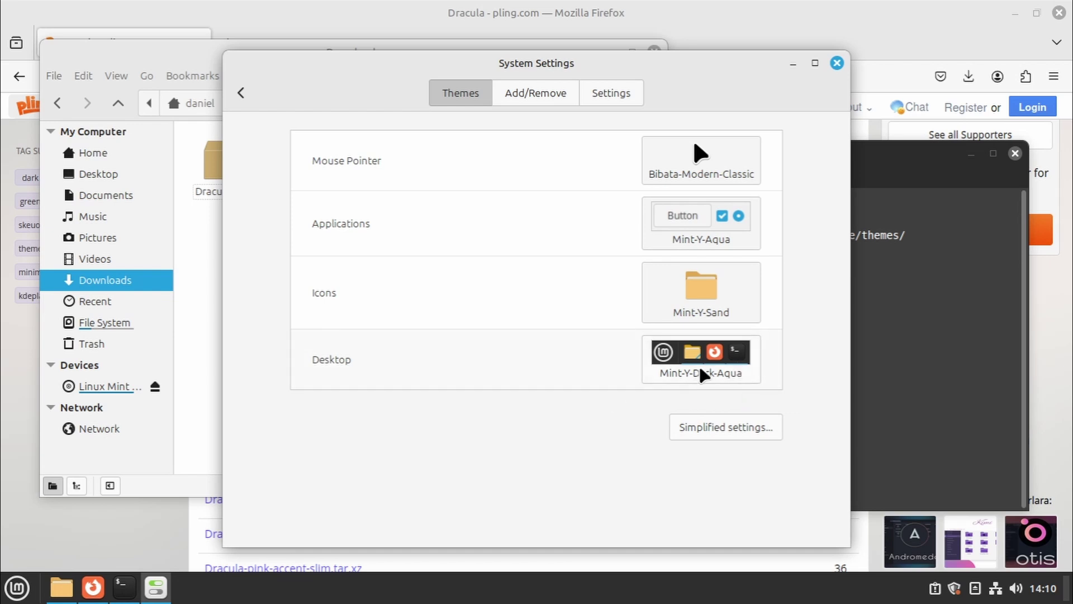
{"action": "left_click", "coordinate": [714, 368]}
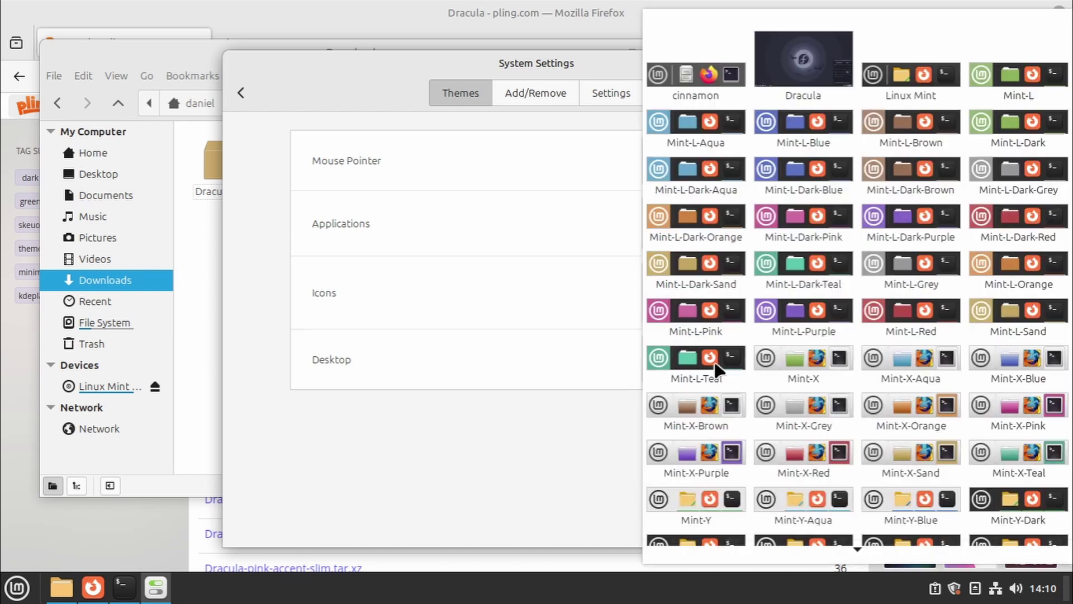
{"action": "left_click", "coordinate": [815, 76]}
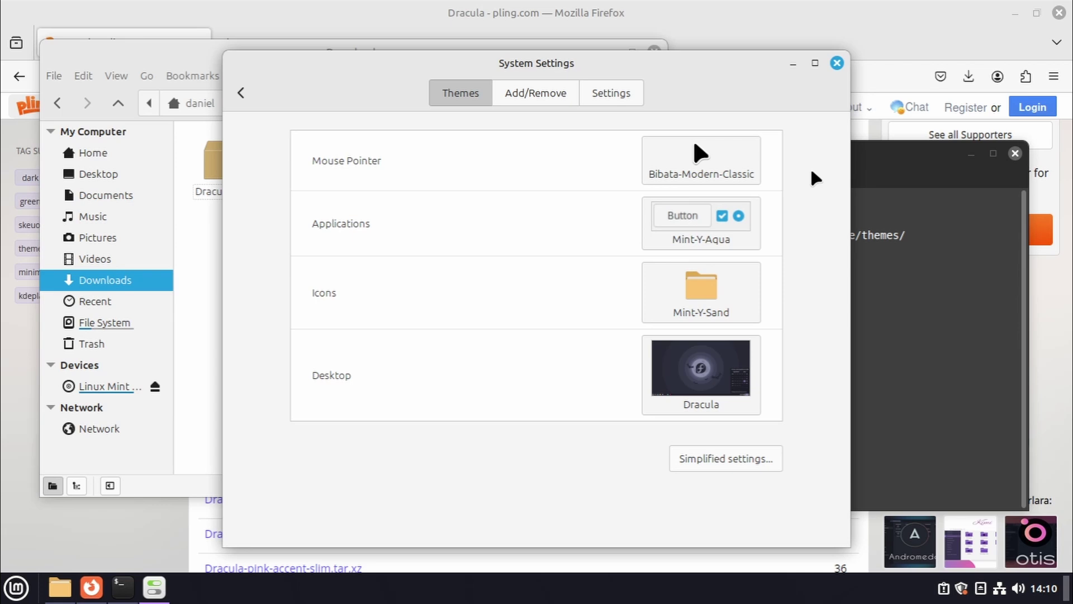
{"action": "left_click", "coordinate": [726, 216]}
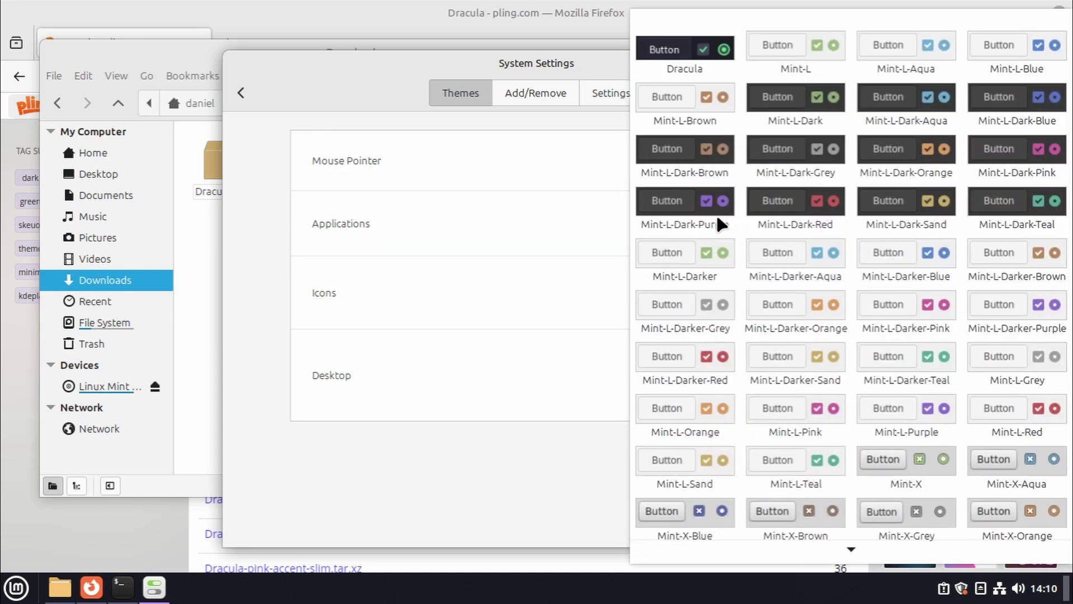
{"action": "left_click", "coordinate": [687, 49]}
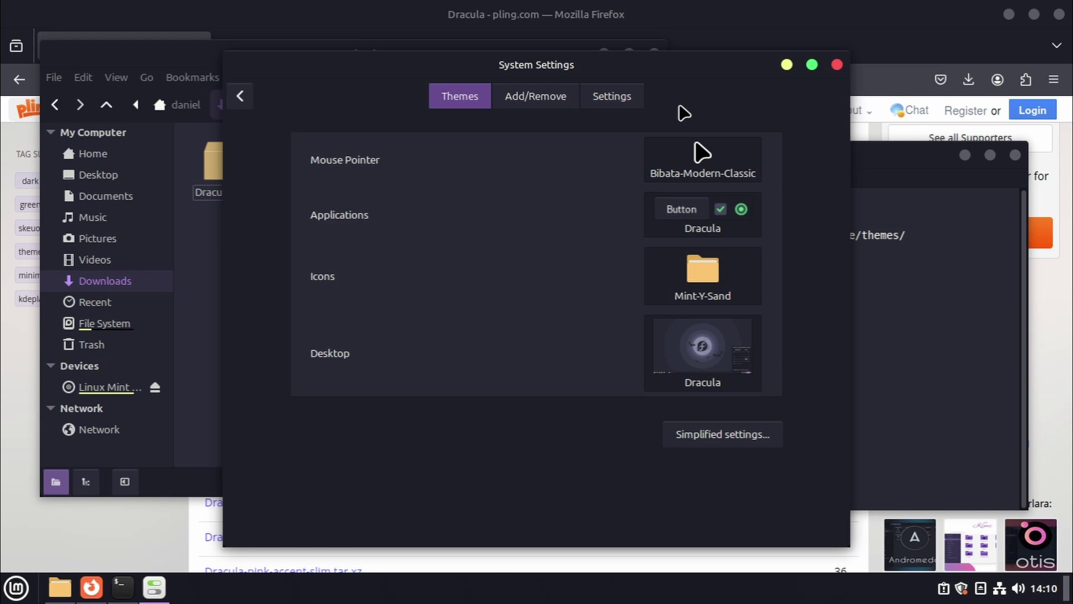
{"action": "left_click", "coordinate": [837, 65]}
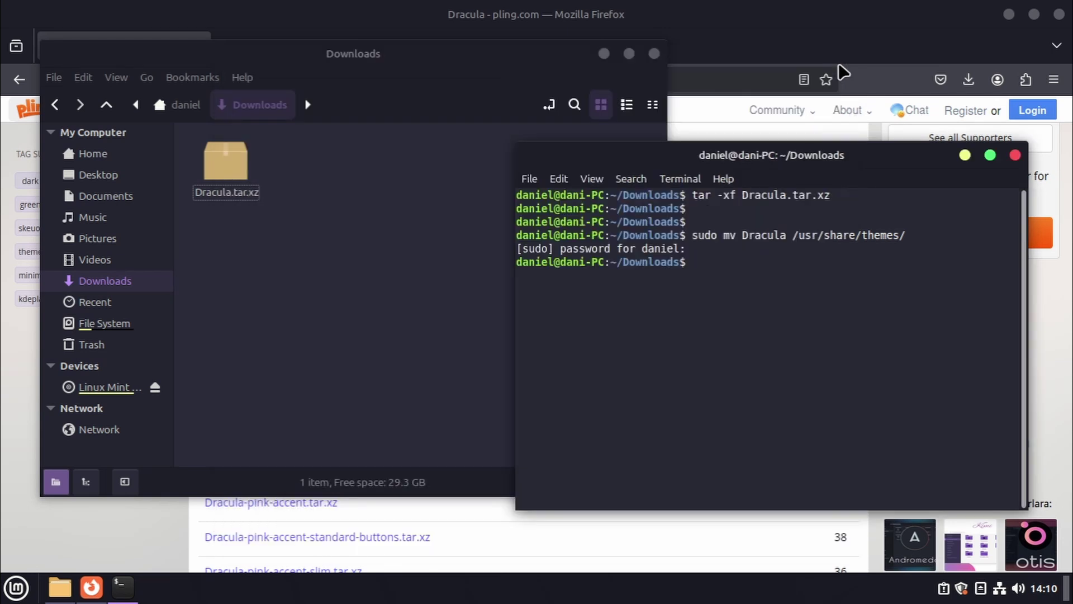
- Search Pling for 'dracula icons' and open the Dracula Icons product page
{"action": "left_click", "coordinate": [843, 72]}
{"action": "left_click", "coordinate": [503, 109]}
{"action": "type", "text": "dr"}
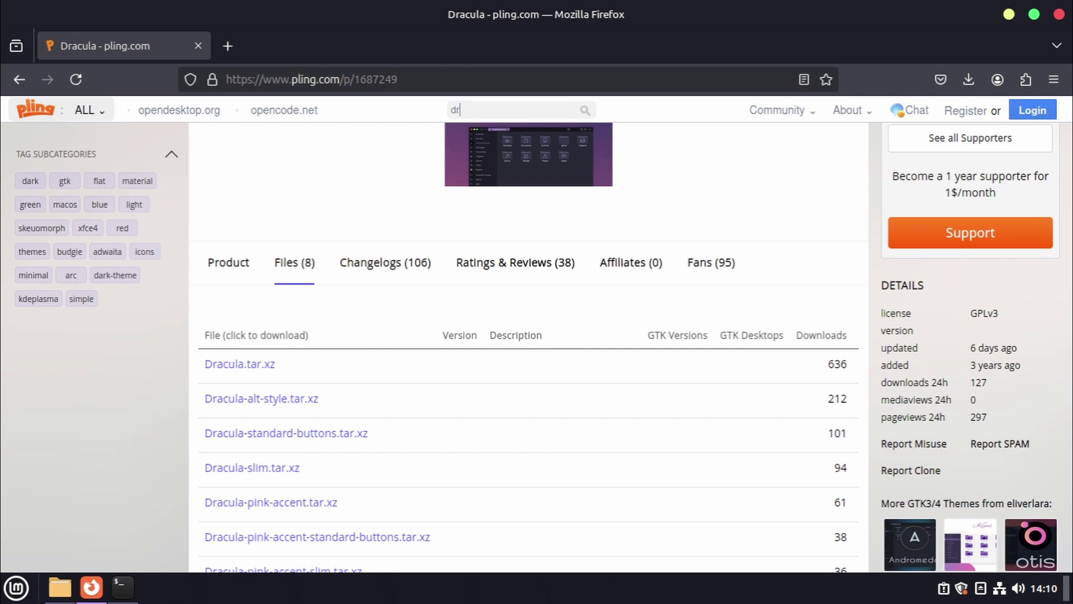
{"action": "type", "text": "acula icons"}
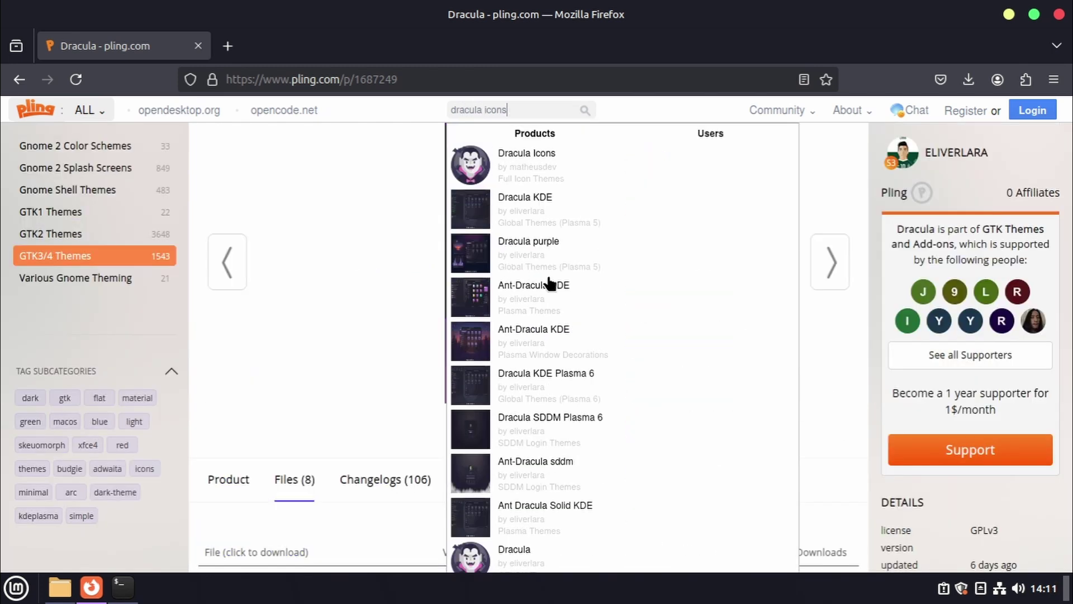
{"action": "key", "text": "Return"}
{"action": "scroll", "coordinate": [541, 271], "scroll_direction": "down", "scroll_amount": 8}
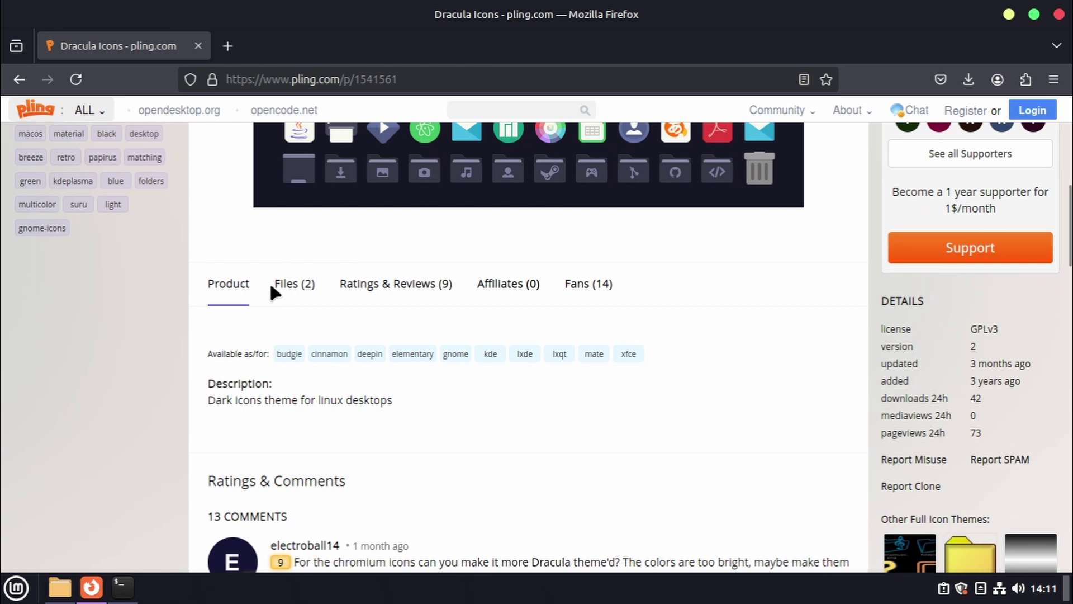
- Download dracula-icons-main.zip (13.0 MB) from the Files list and return to the Downloads folder
{"action": "left_click", "coordinate": [286, 287]}
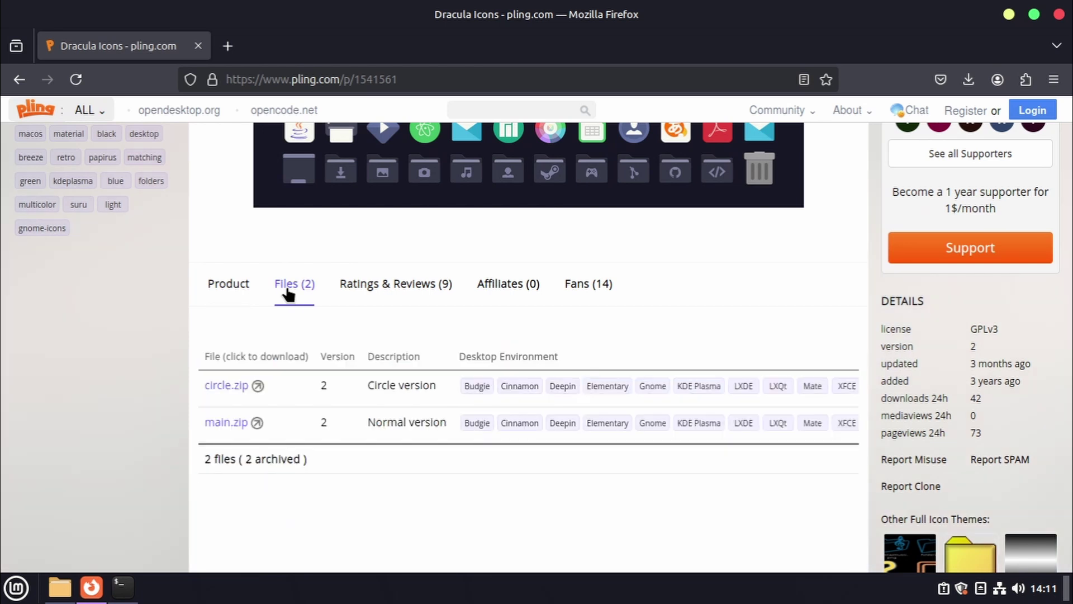
{"action": "left_click", "coordinate": [215, 428]}
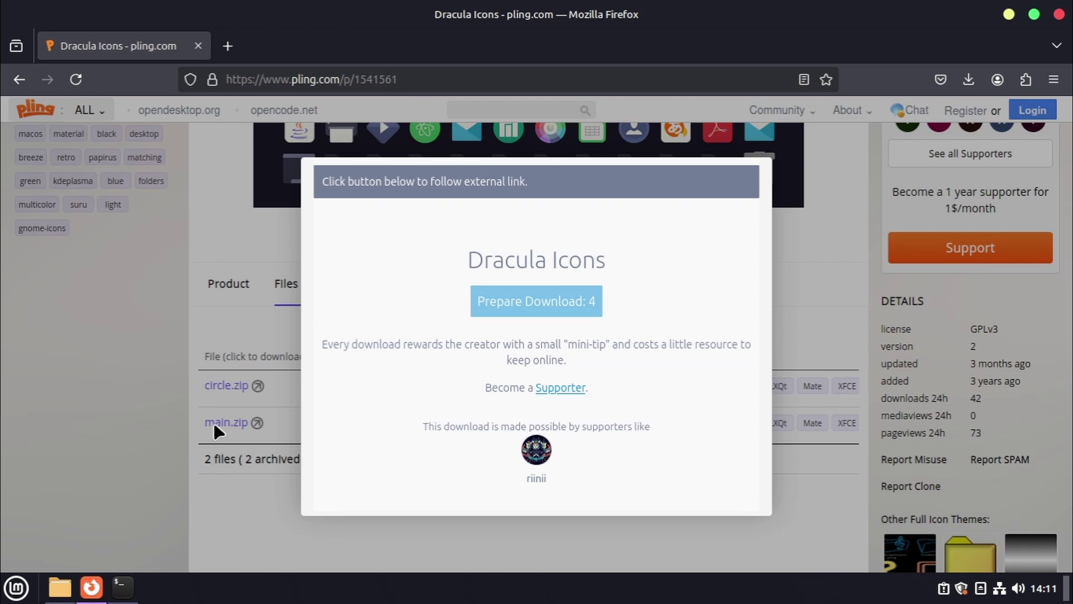
{"action": "left_click", "coordinate": [536, 305]}
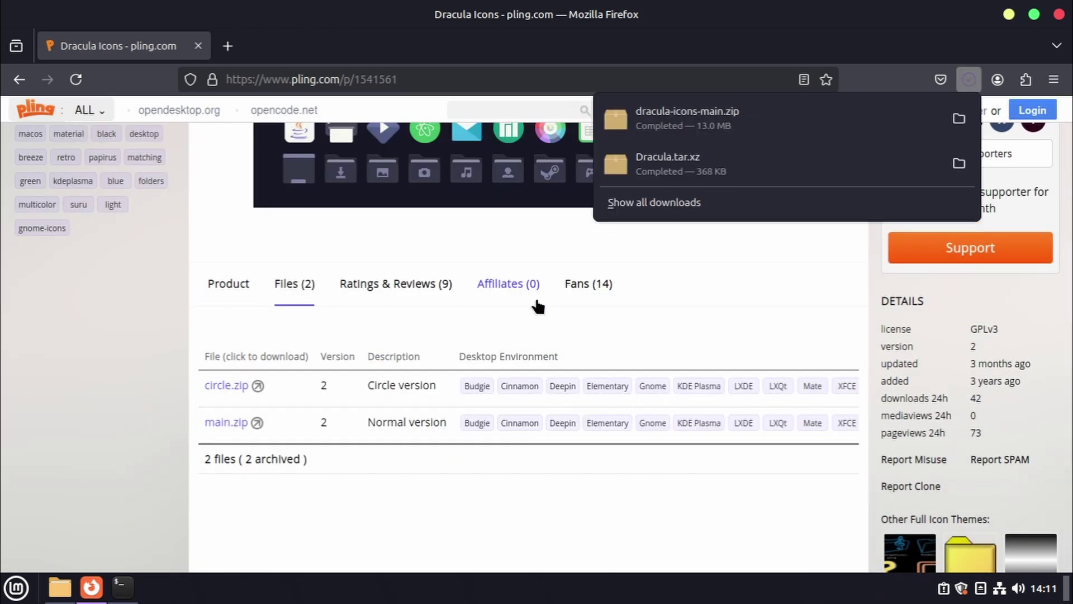
{"action": "left_click", "coordinate": [60, 587]}
{"action": "right_click", "coordinate": [551, 325]}
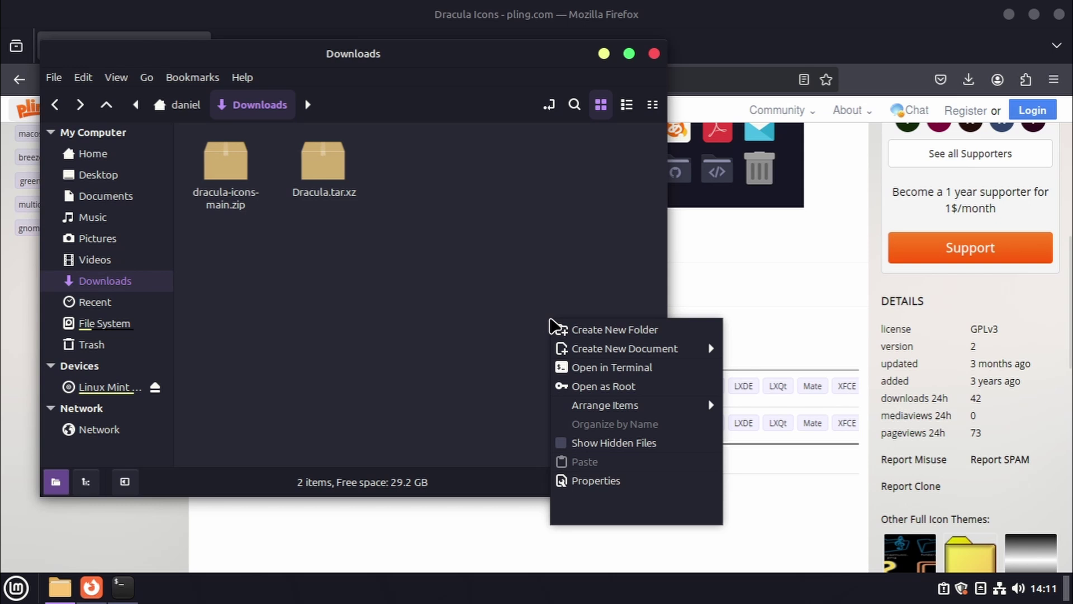
- Open a terminal in Downloads and unzip dracula-icons-main.zip
{"action": "left_click", "coordinate": [632, 368]}
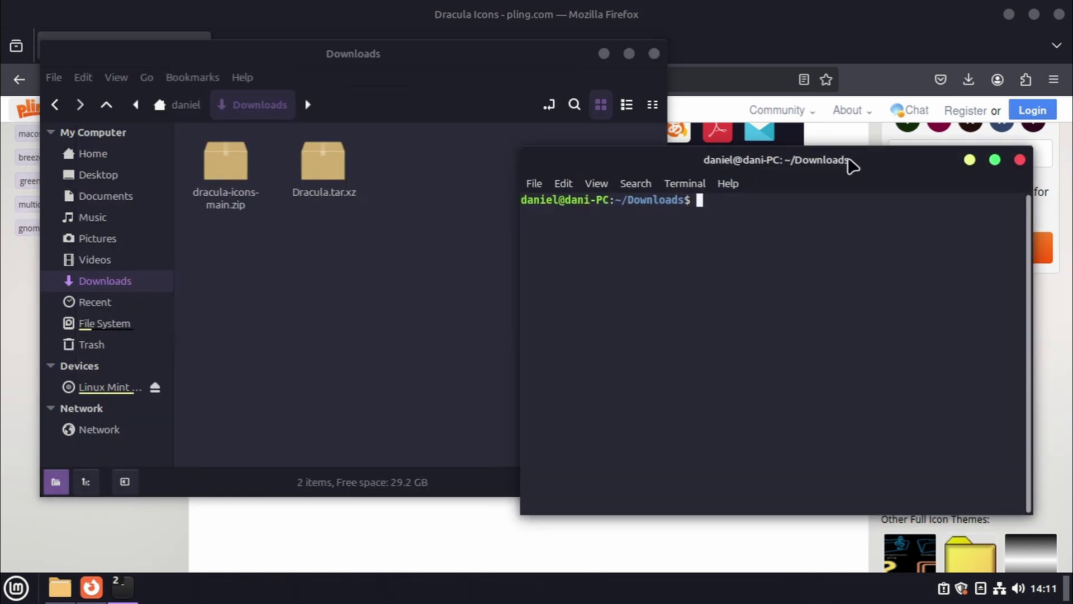
{"action": "type", "text": "unzip"}
{"action": "type", "text": " d"}
{"action": "key", "text": "Tab"}
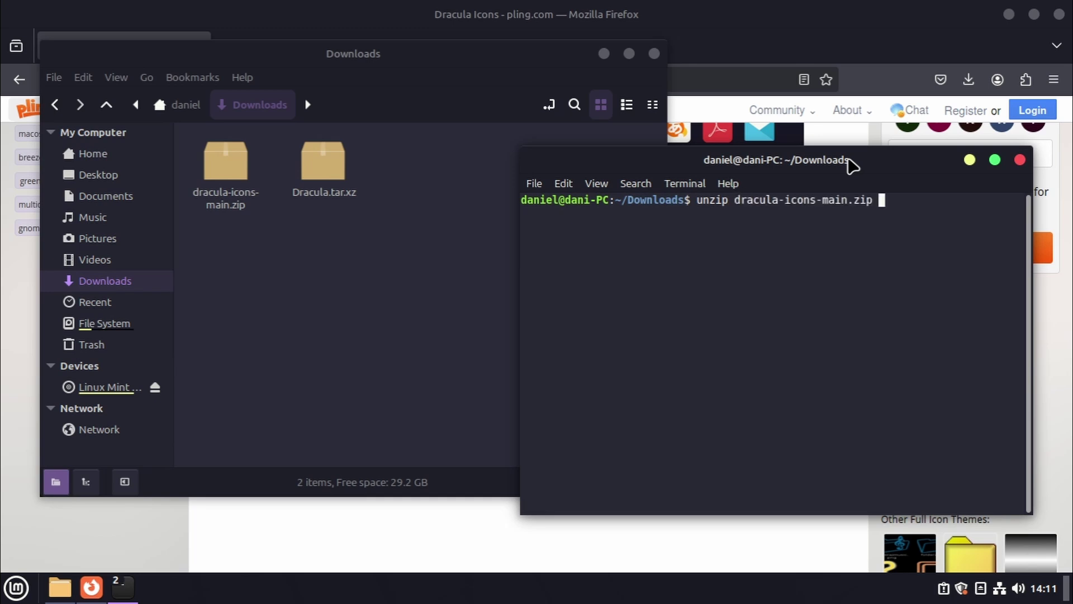
{"action": "key", "text": "Return"}
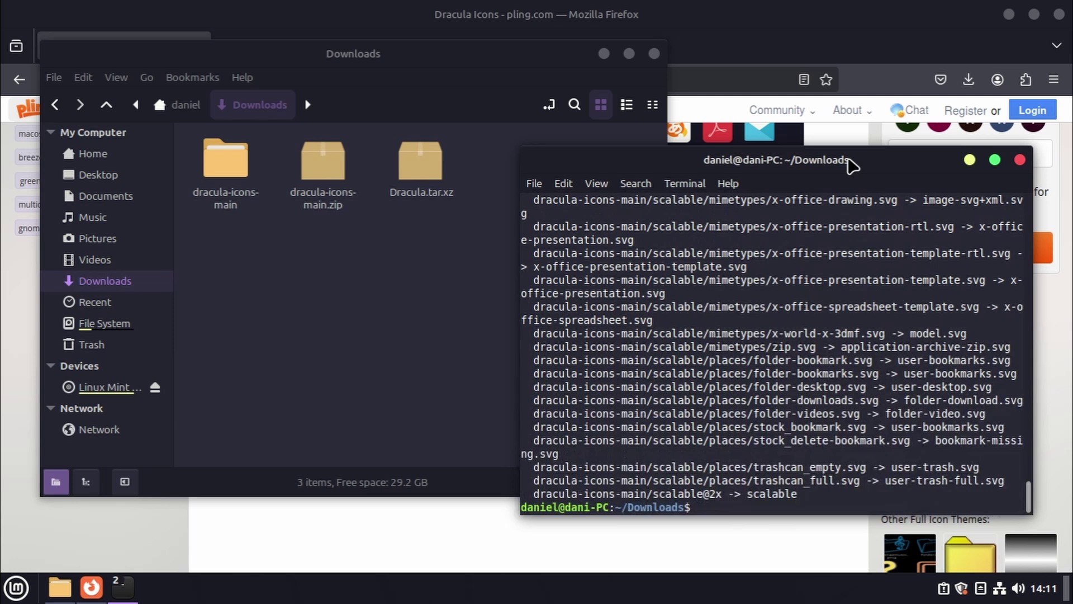
- Move the dracula-icons-main folder into /usr/share/icons/ with sudo mv and the account password
{"action": "key", "text": "Return"}
{"action": "key", "text": "Return"}
{"action": "key", "text": "Return"}
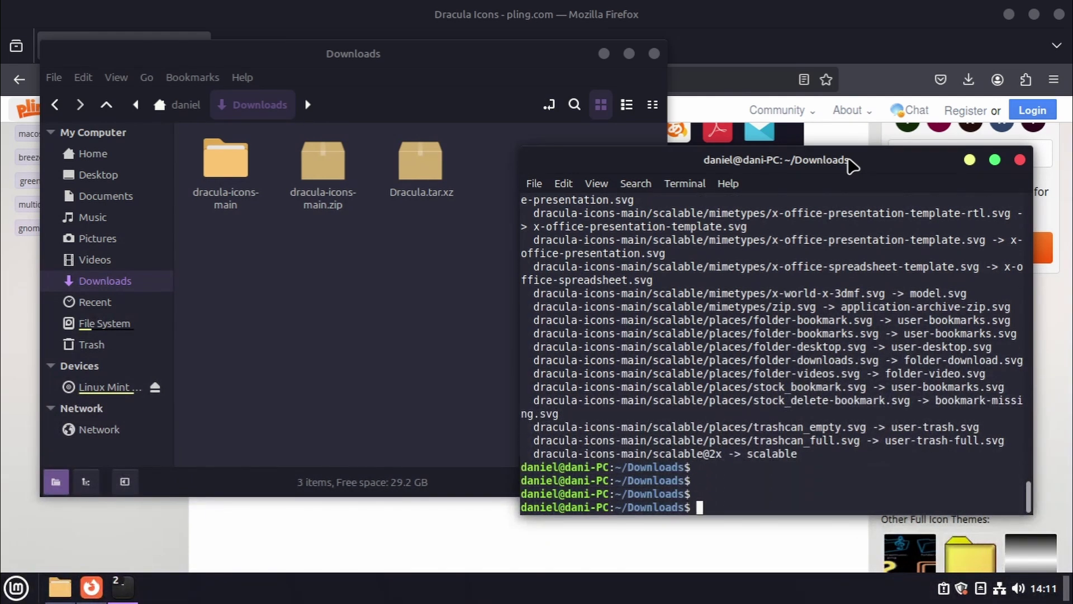
{"action": "type", "text": "sudo mv d"}
{"action": "key", "text": "Tab"}
{"action": "type", "text": "/usr/share/"}
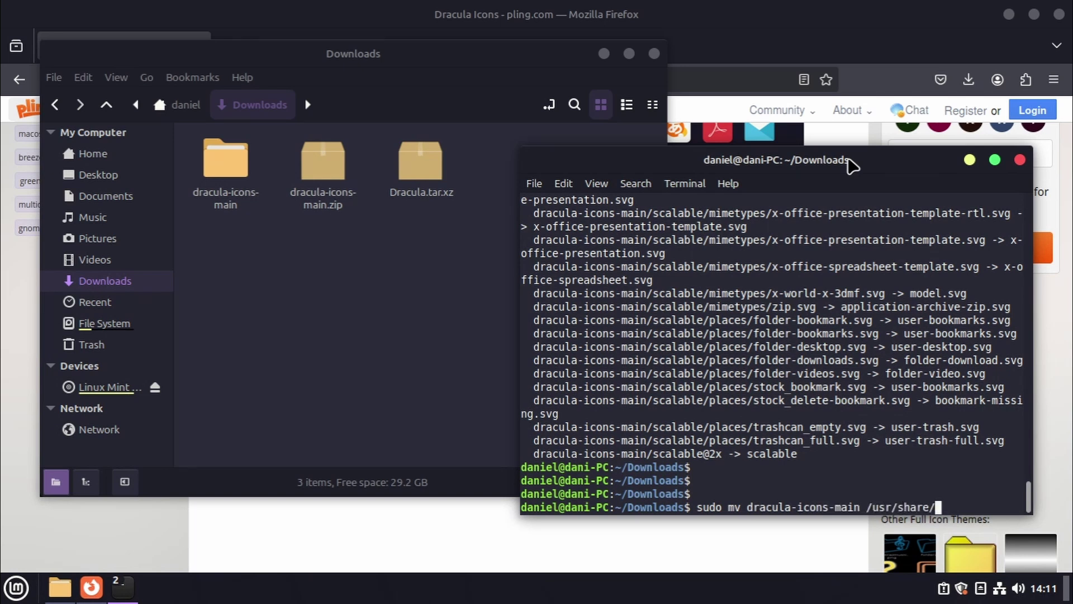
{"action": "type", "text": "icons/"}
{"action": "key", "text": "Return"}
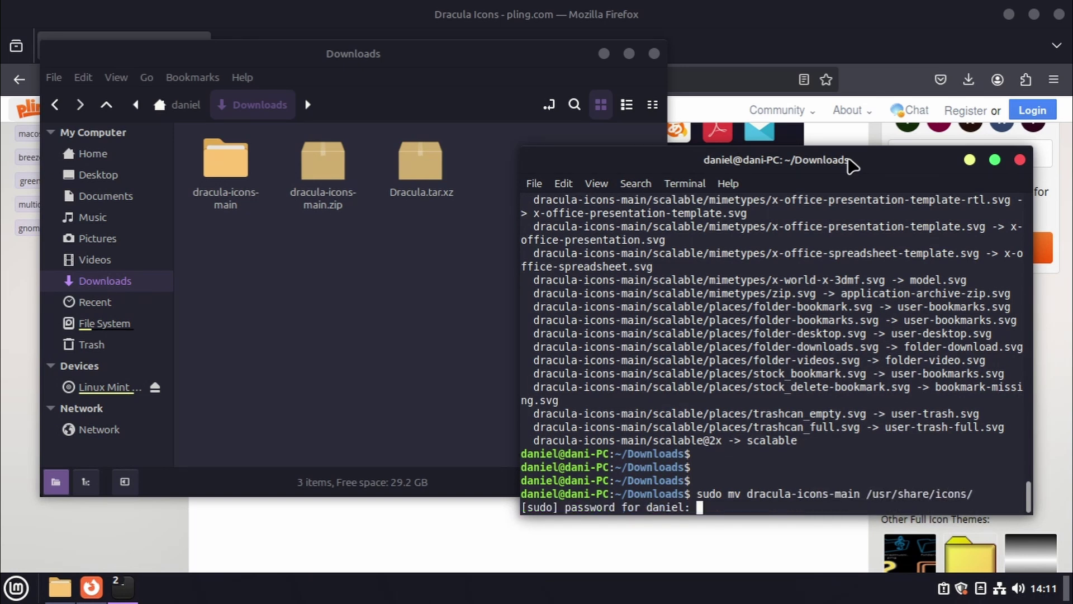
{"action": "key", "text": "Return"}
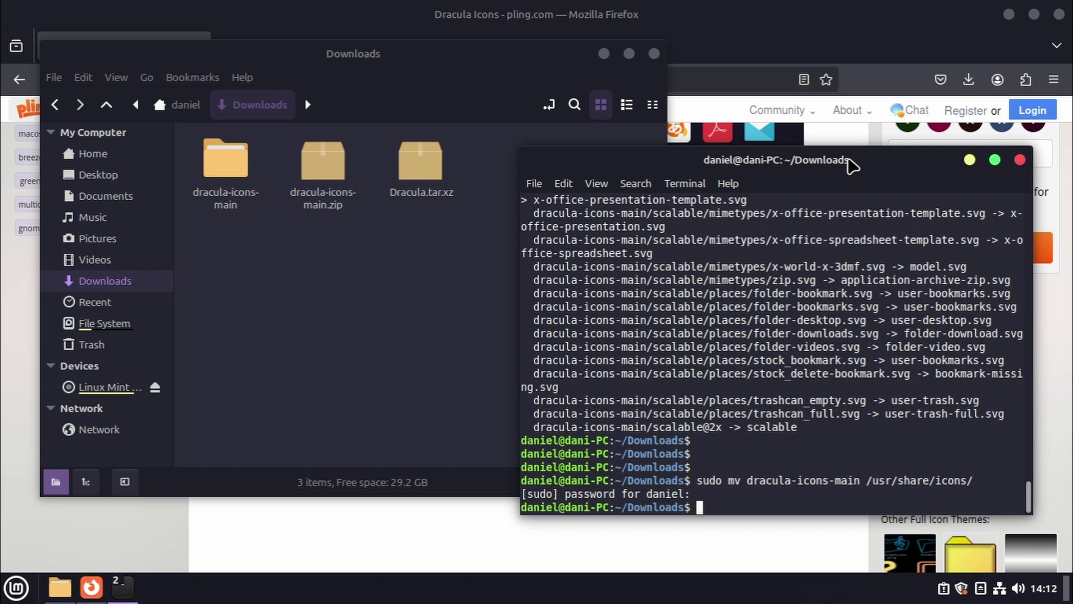
- Switch the icon theme to dracula-icons-main in System Settings Themes, then close the window
{"action": "key", "text": "super"}
{"action": "left_click", "coordinate": [48, 276]}
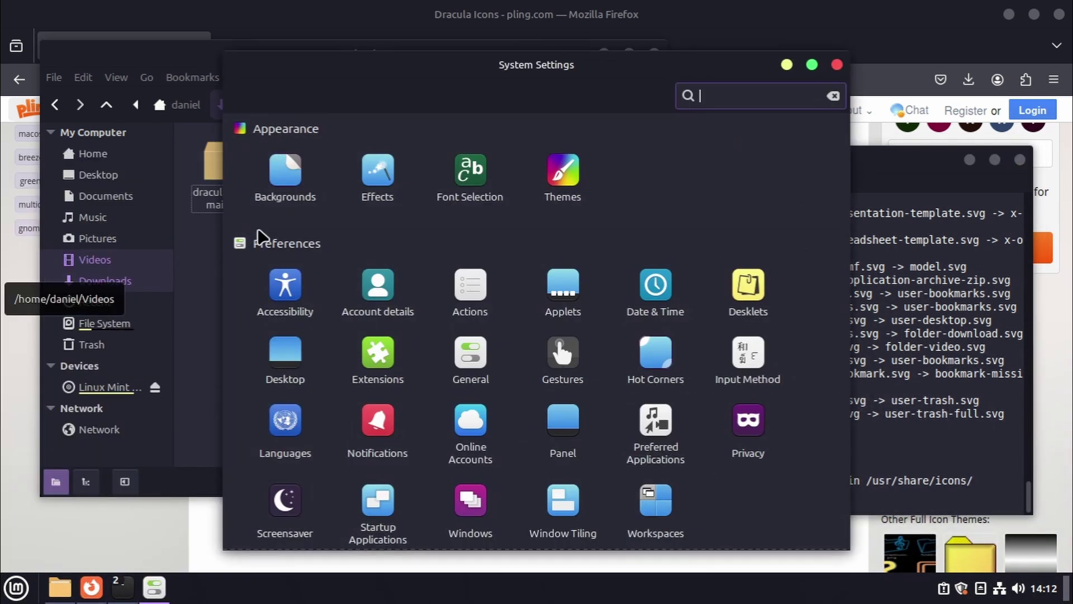
{"action": "left_click", "coordinate": [565, 178]}
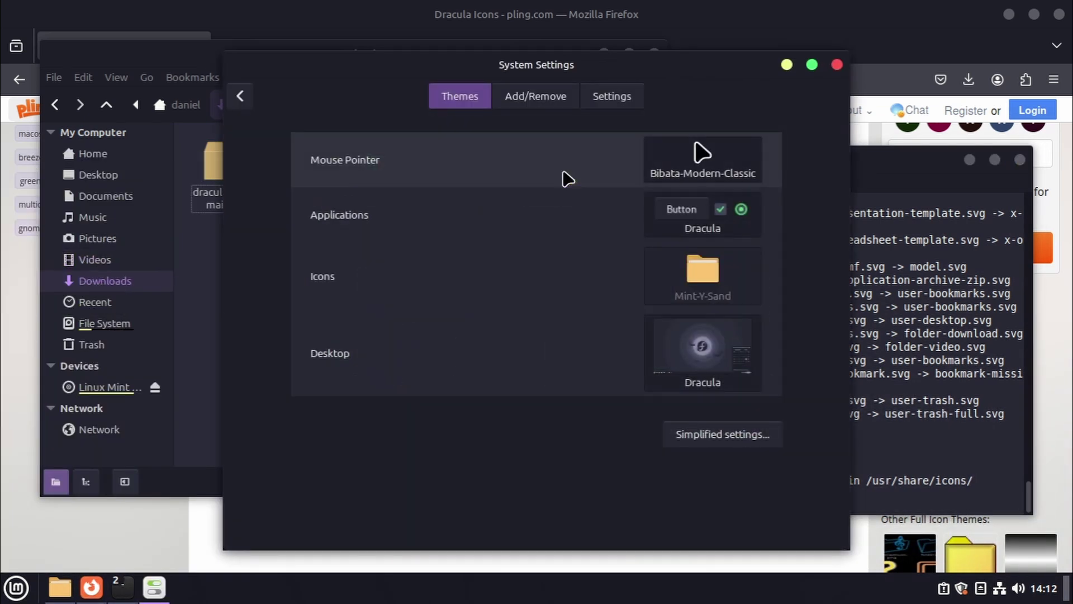
{"action": "left_click", "coordinate": [707, 287]}
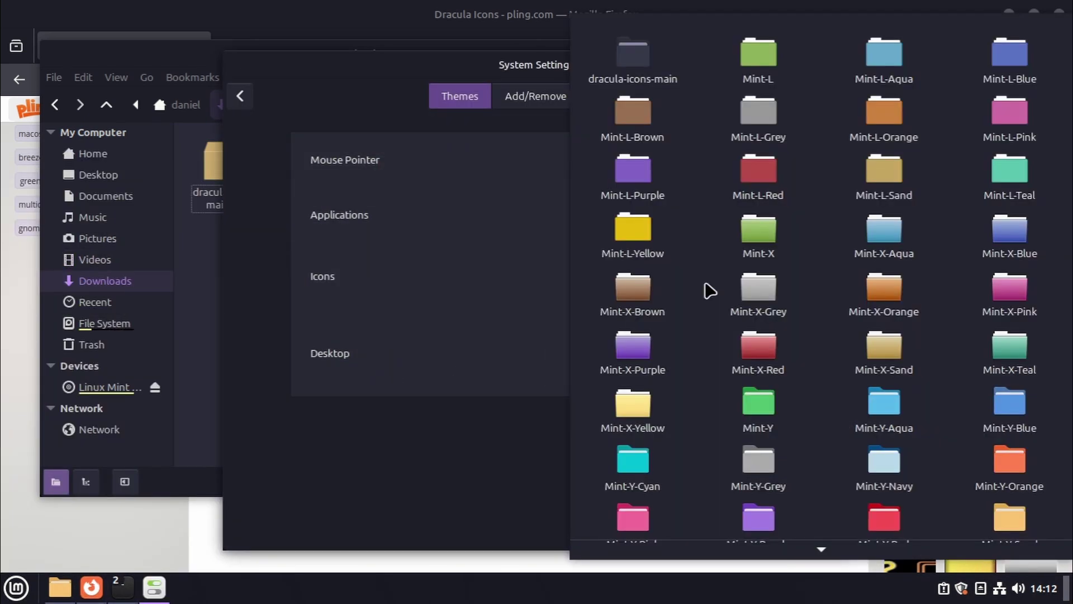
{"action": "left_click", "coordinate": [649, 70]}
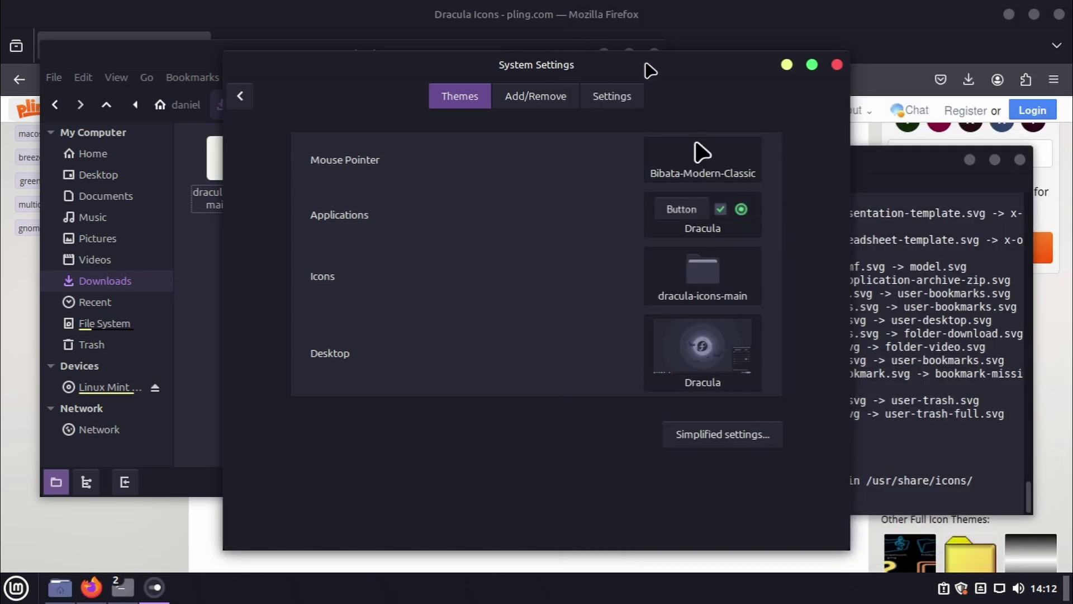
{"action": "left_click", "coordinate": [836, 65]}
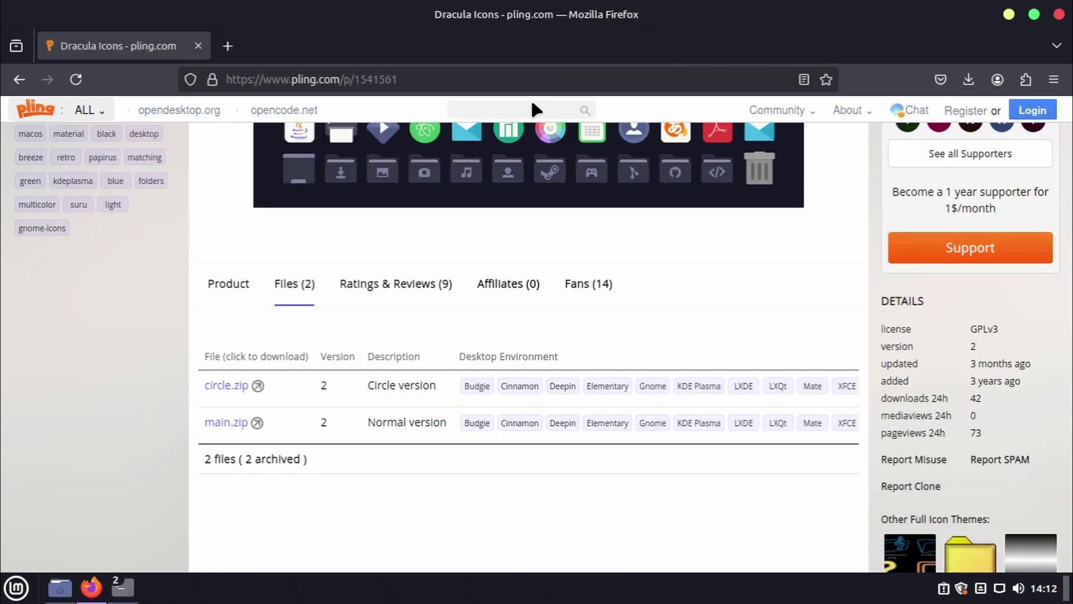
- Search Pling for 'Layan' and download 03-Layan-white-cursors.tar.xz (420 KB) from Layan cursors
{"action": "left_click", "coordinate": [467, 109]}
{"action": "type", "text": "L"}
{"action": "type", "text": "ayan"}
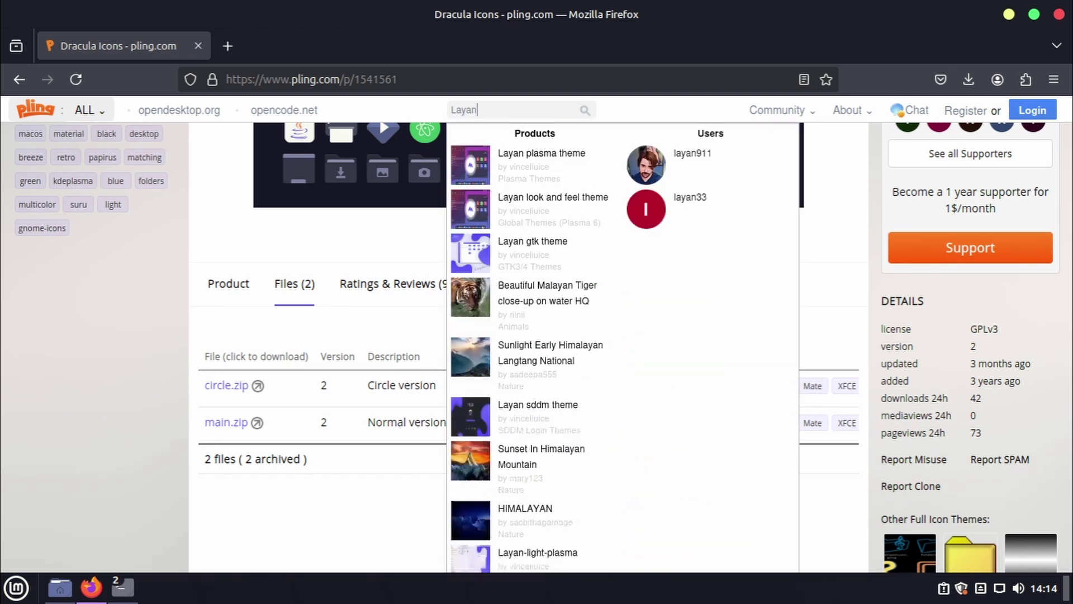
{"action": "left_click", "coordinate": [555, 451]}
{"action": "scroll", "coordinate": [557, 455], "scroll_direction": "down", "scroll_amount": 5}
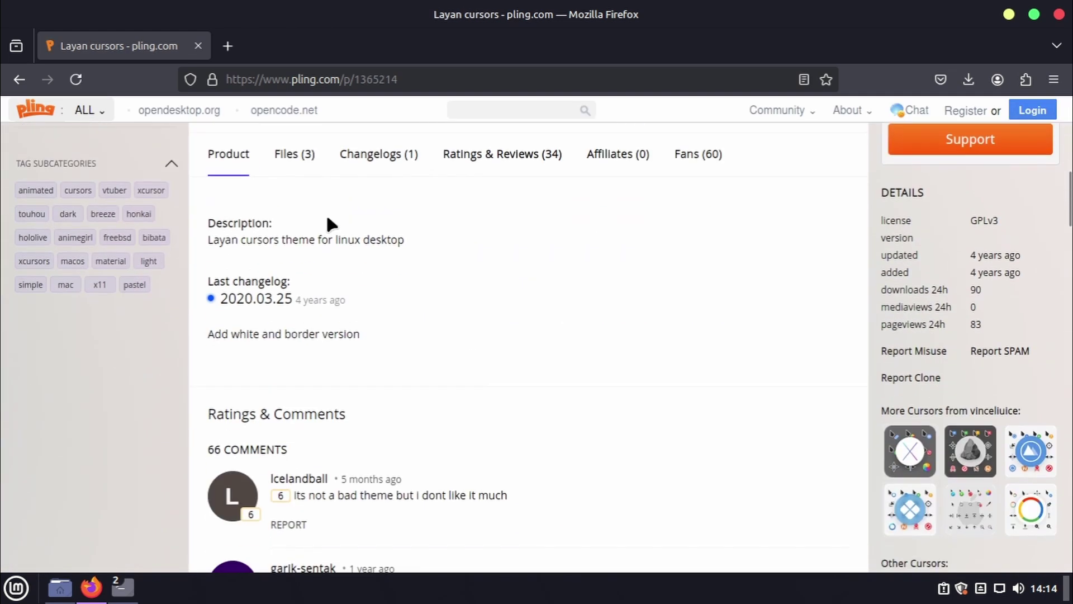
{"action": "left_click", "coordinate": [296, 156]}
{"action": "left_click", "coordinate": [696, 258]}
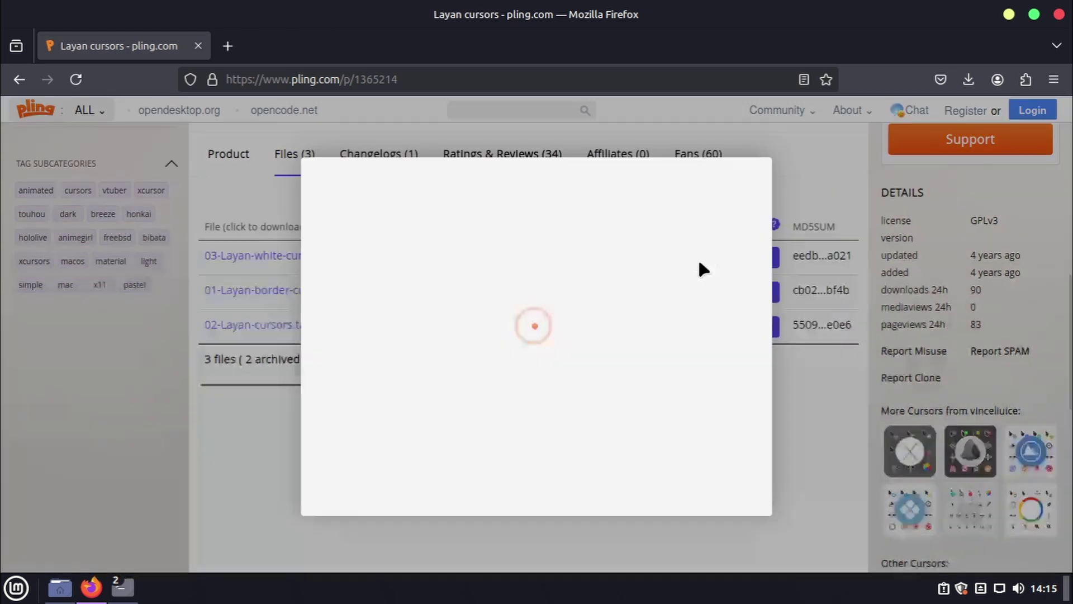
{"action": "left_click", "coordinate": [566, 302]}
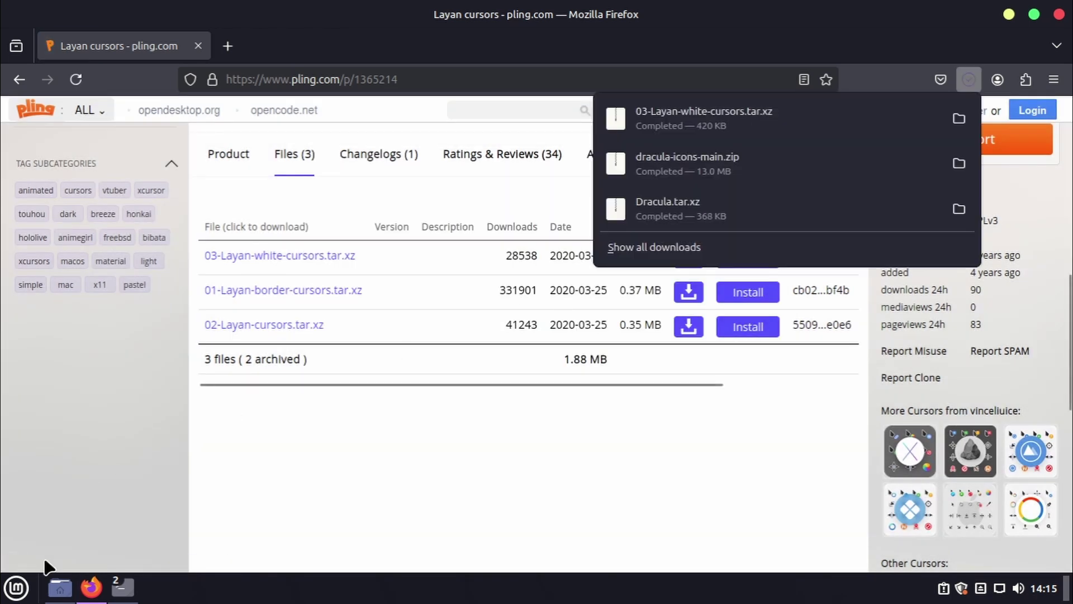
- Extract 03-Layan-white-cursors.tar.xz in the terminal with tar -xf
{"action": "key", "text": "alt+Tab"}
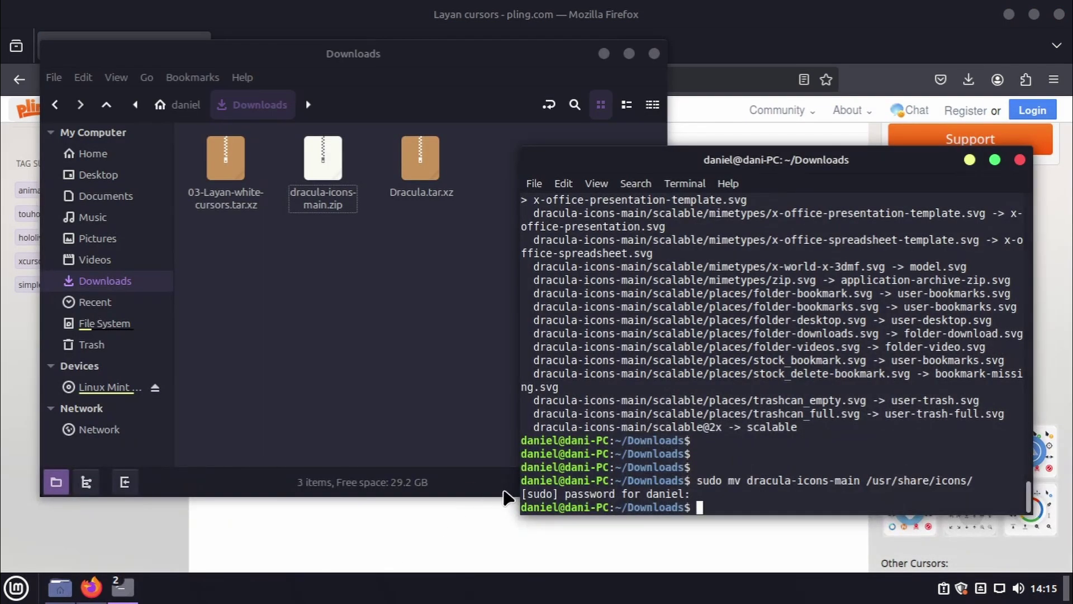
{"action": "key", "text": "Return"}
{"action": "key", "text": "Return"}
{"action": "key", "text": "Return"}
{"action": "key", "text": "Return"}
{"action": "key", "text": "Return"}
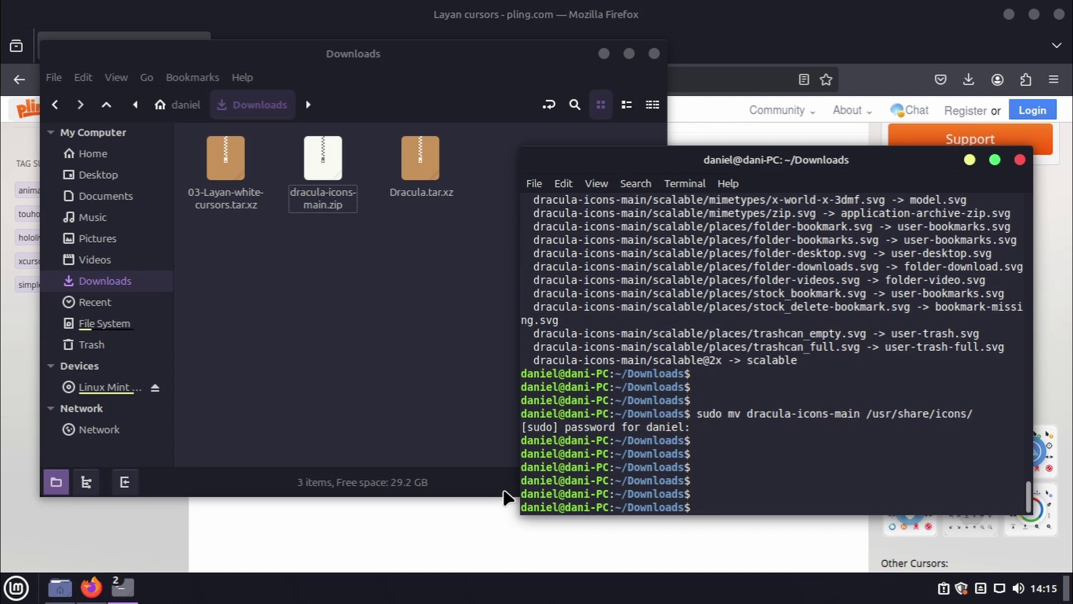
{"action": "type", "text": "tar -xf 03-Layan-white-cursors.tar.xz"}
{"action": "key", "text": "Return"}
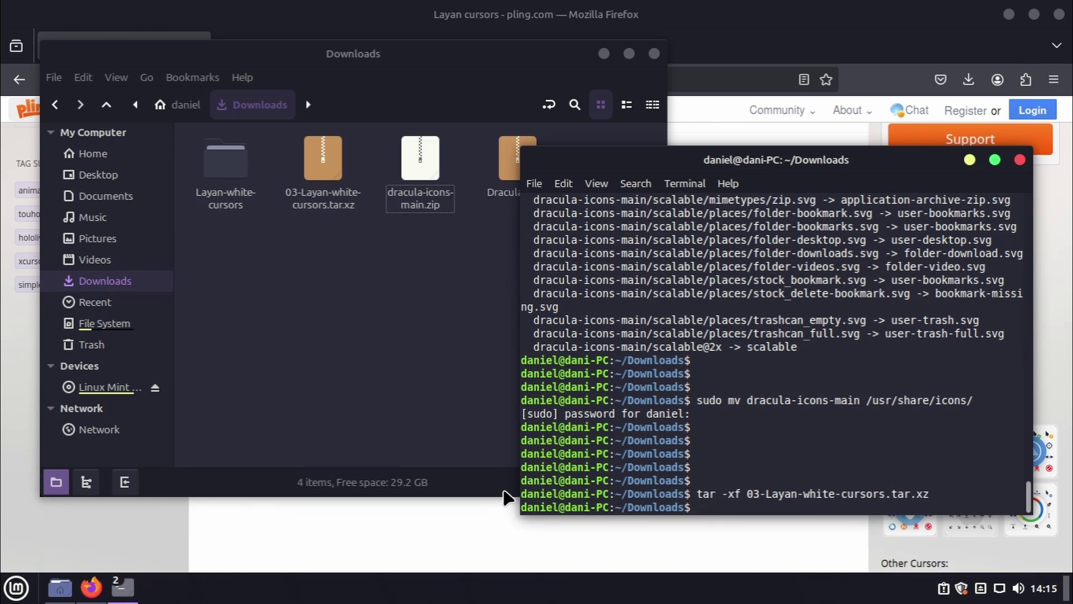
- Move the Layan-white-cursors folder into /usr/share/icons/ with sudo mv
{"action": "type", "text": "sudo mv L"}
{"action": "key", "text": "Tab"}
{"action": "type", "text": "/"}
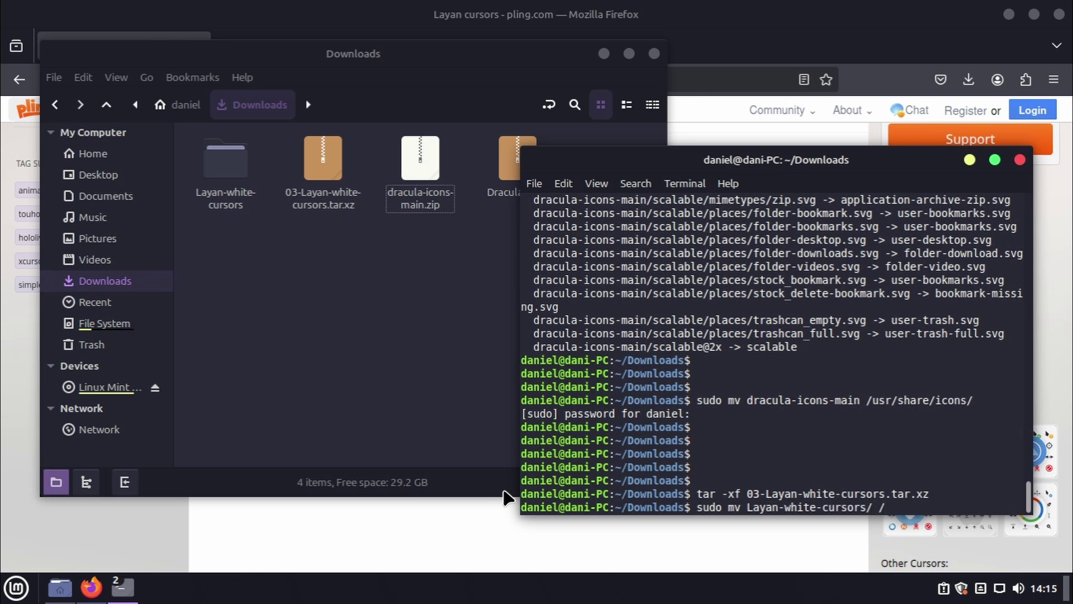
{"action": "type", "text": "usr/share/icons/"}
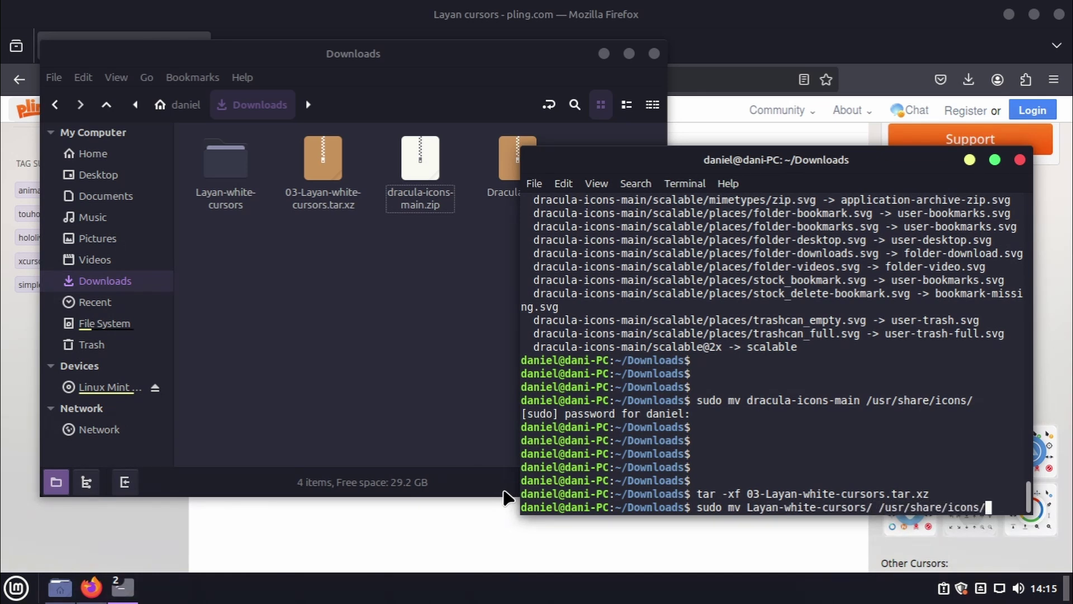
{"action": "key", "text": "Return"}
- Change the Themes mouse pointer to Layan-white-cursors in System Settings, then bring Firefox forward
{"action": "left_click", "coordinate": [15, 587]}
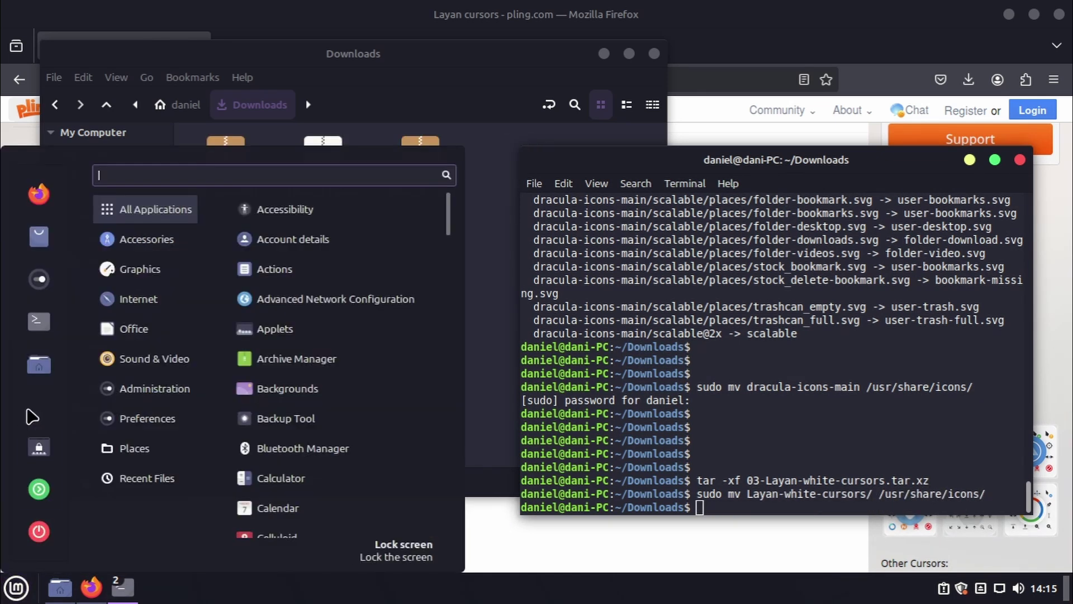
{"action": "left_click", "coordinate": [35, 282]}
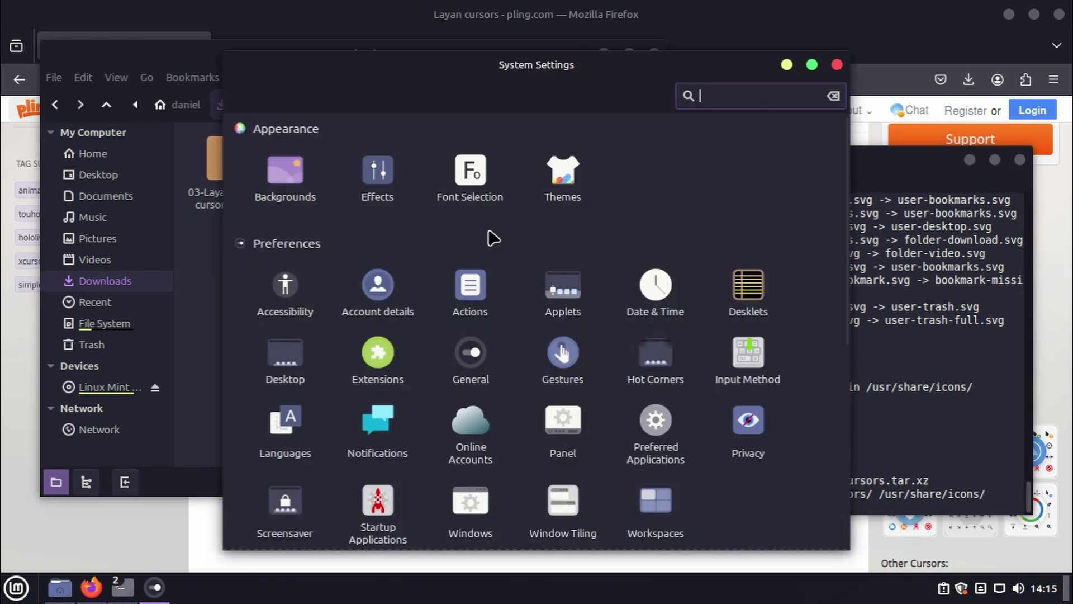
{"action": "left_click", "coordinate": [565, 177]}
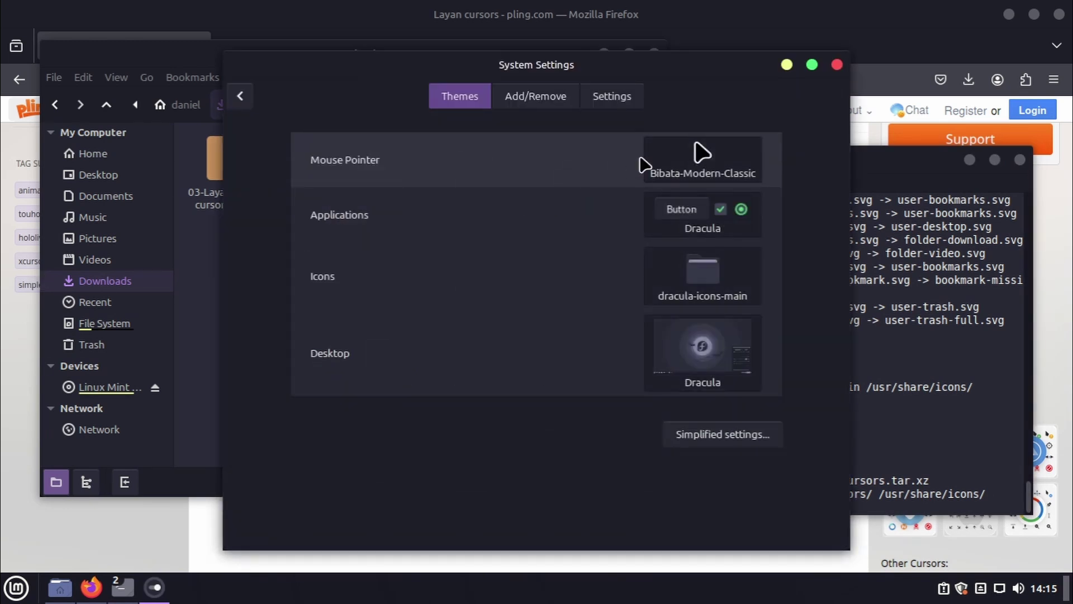
{"action": "left_click", "coordinate": [686, 162]}
{"action": "left_click", "coordinate": [674, 252]}
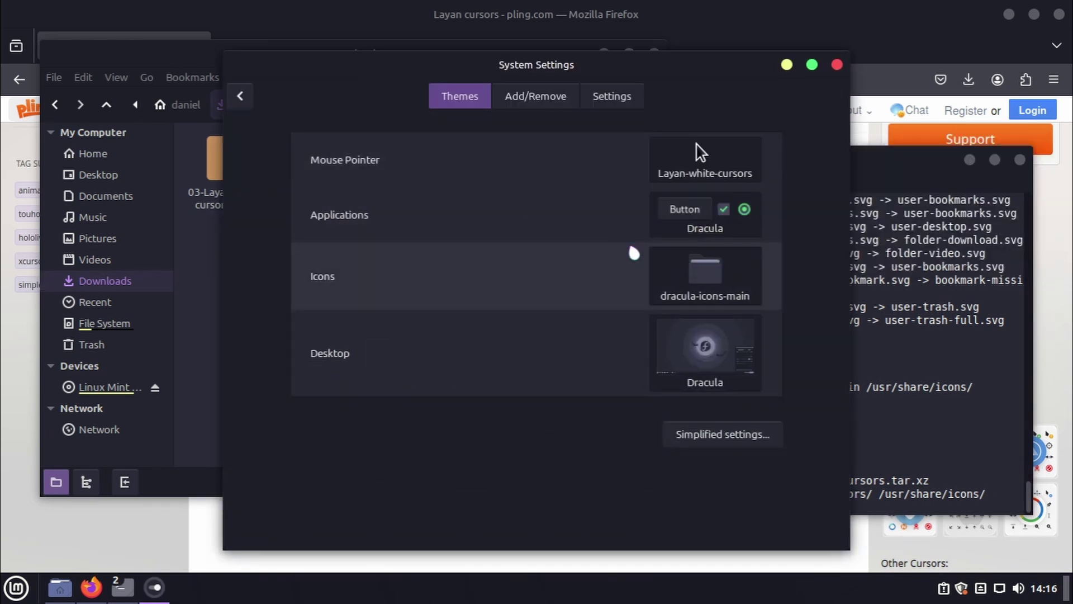
{"action": "left_click_drag", "start_coordinate": [404, 77], "coordinate": [417, 142]}
{"action": "left_click", "coordinate": [717, 39]}
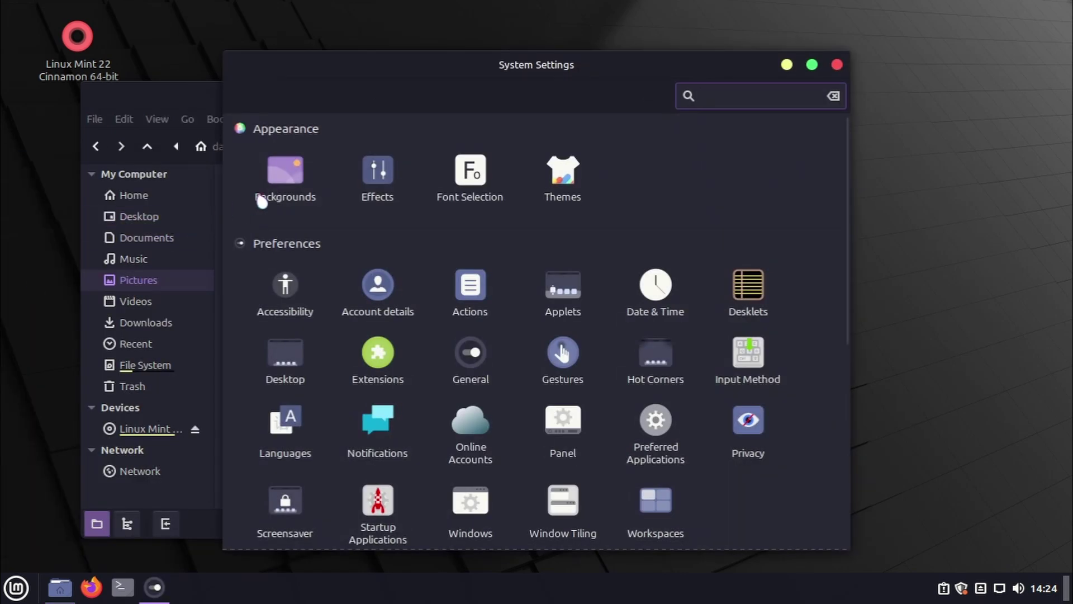
- Set batman-the-dark-knight-minimal-ac.jpg from the Pictures folder as the desktop background
{"action": "left_click", "coordinate": [286, 172]}
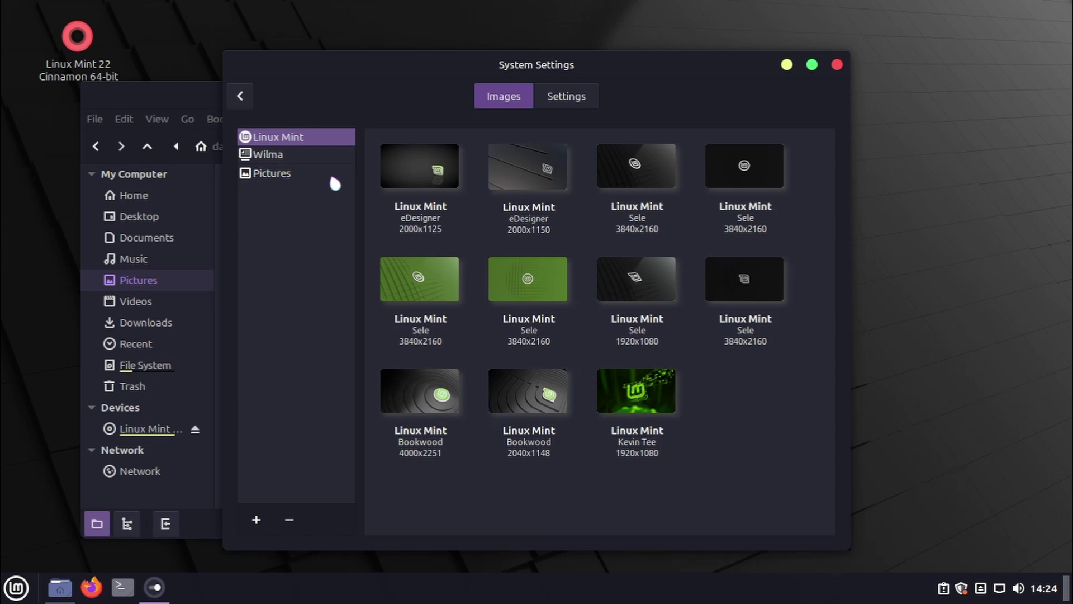
{"action": "left_click", "coordinate": [312, 173]}
{"action": "left_click", "coordinate": [429, 168]}
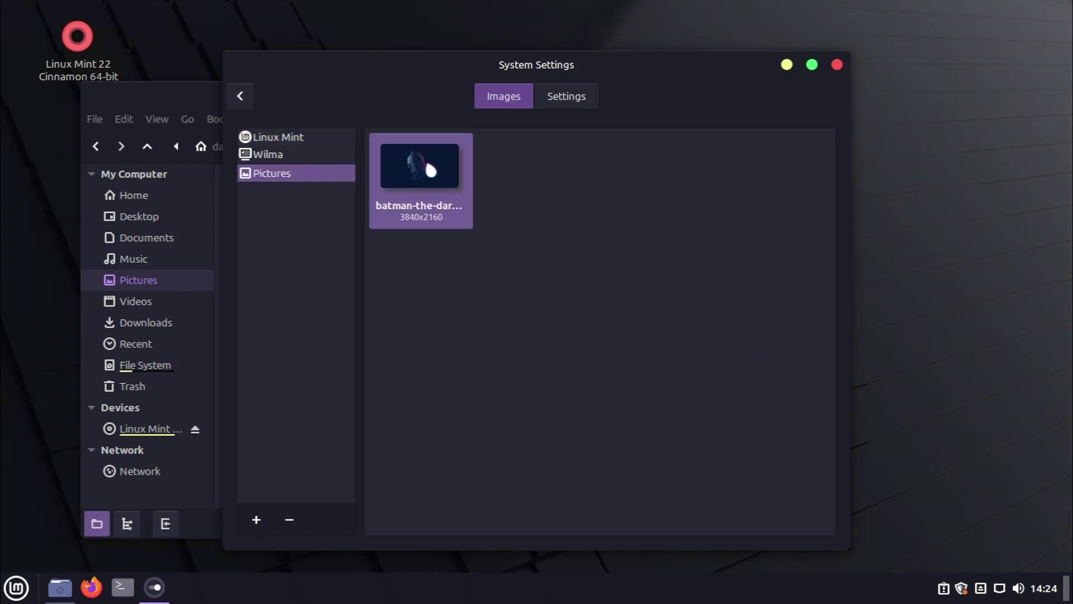
- Switch to an empty workspace to show the wallpaper and reposition the file manager window
{"action": "key", "text": "ctrl+alt+Right"}
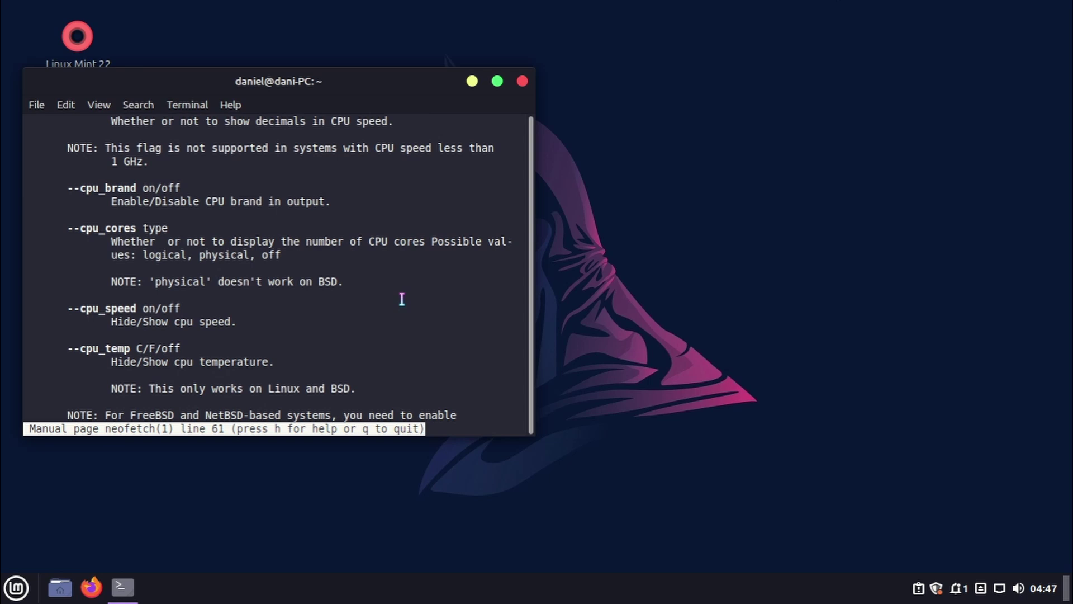
{"action": "scroll", "coordinate": [401, 299], "scroll_direction": "up", "scroll_amount": 15}
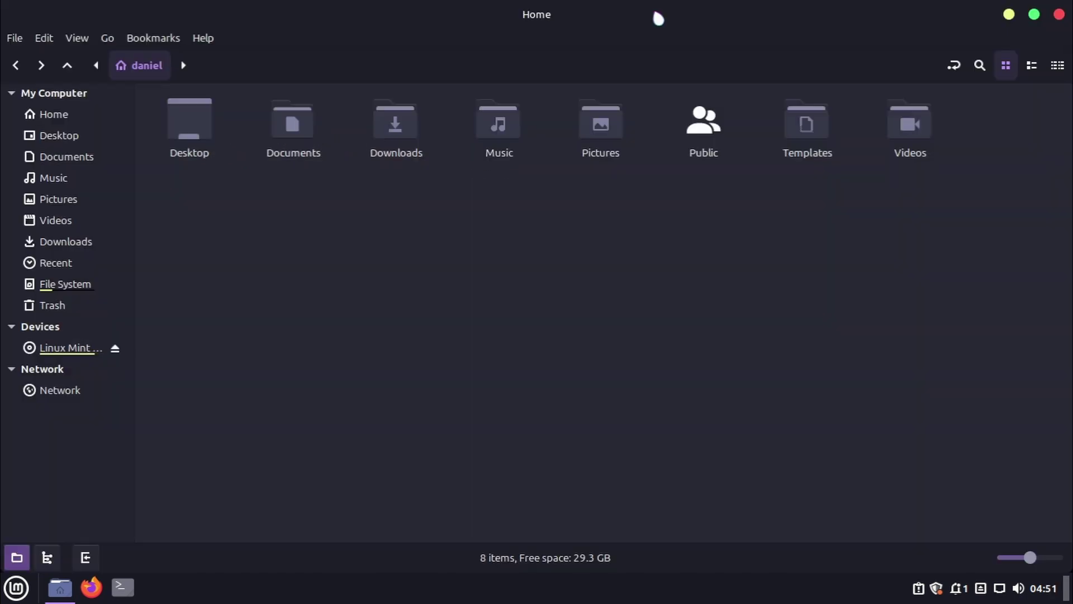
{"action": "left_click_drag", "start_coordinate": [654, 16], "coordinate": [391, 63]}
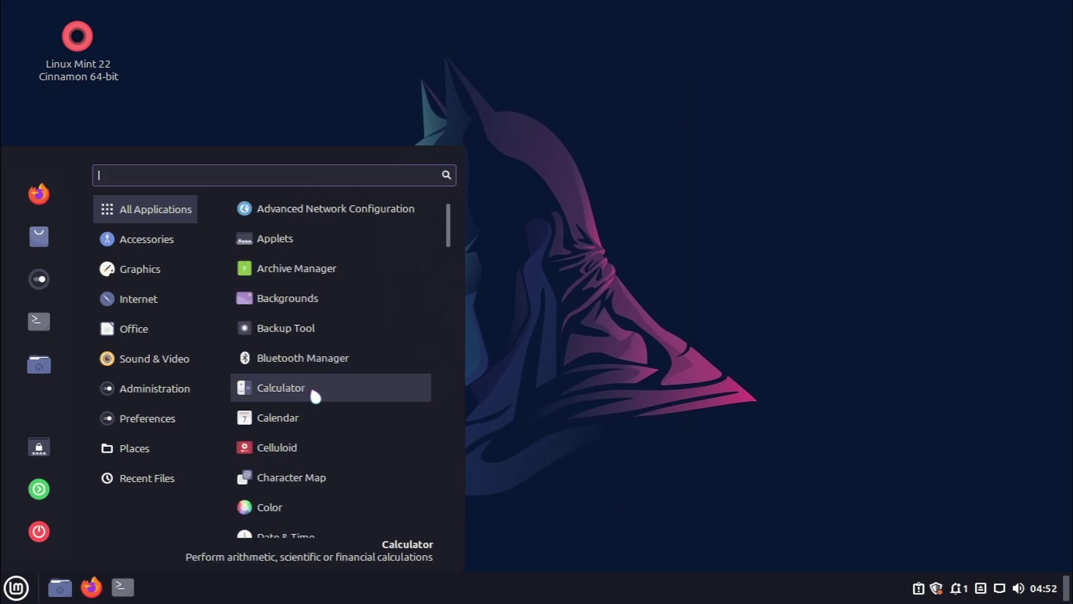
- Decline the Drawing help manual and draw a red freehand stroke on the canvas
{"action": "scroll", "coordinate": [311, 393], "scroll_direction": "up", "scroll_amount": 1}
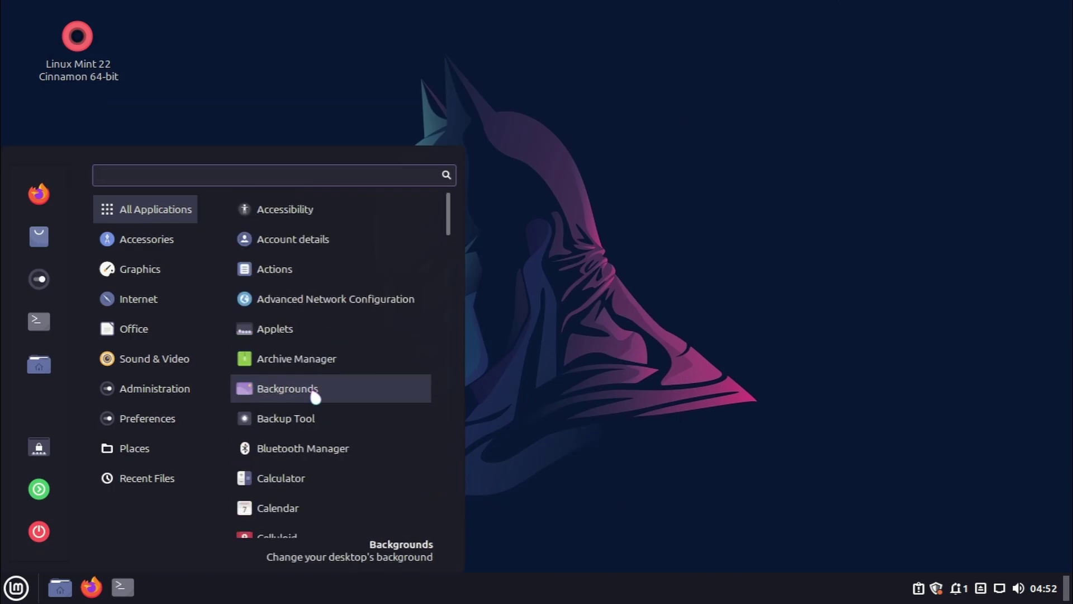
{"action": "scroll", "coordinate": [312, 393], "scroll_direction": "down", "scroll_amount": 8}
{"action": "scroll", "coordinate": [308, 384], "scroll_direction": "down", "scroll_amount": 4}
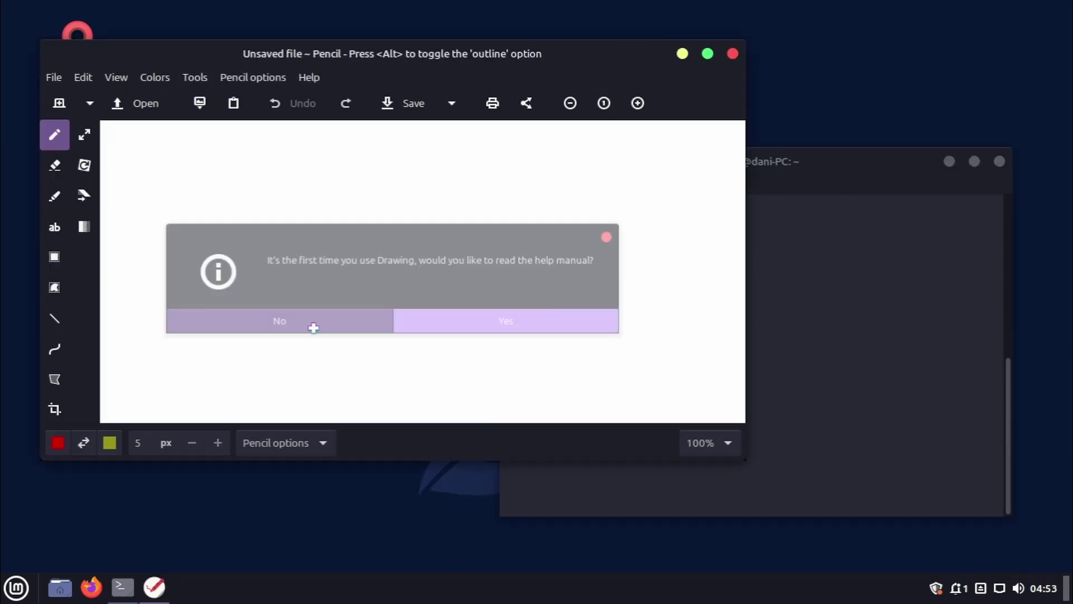
{"action": "left_click", "coordinate": [311, 325]}
{"action": "mouse_move", "coordinate": [215, 315]}
{"action": "left_mouse_down"}
{"action": "mouse_move", "coordinate": [237, 242]}
{"action": "mouse_move", "coordinate": [348, 242]}
{"action": "mouse_move", "coordinate": [435, 284]}
{"action": "mouse_move", "coordinate": [590, 251]}
{"action": "left_mouse_up"}
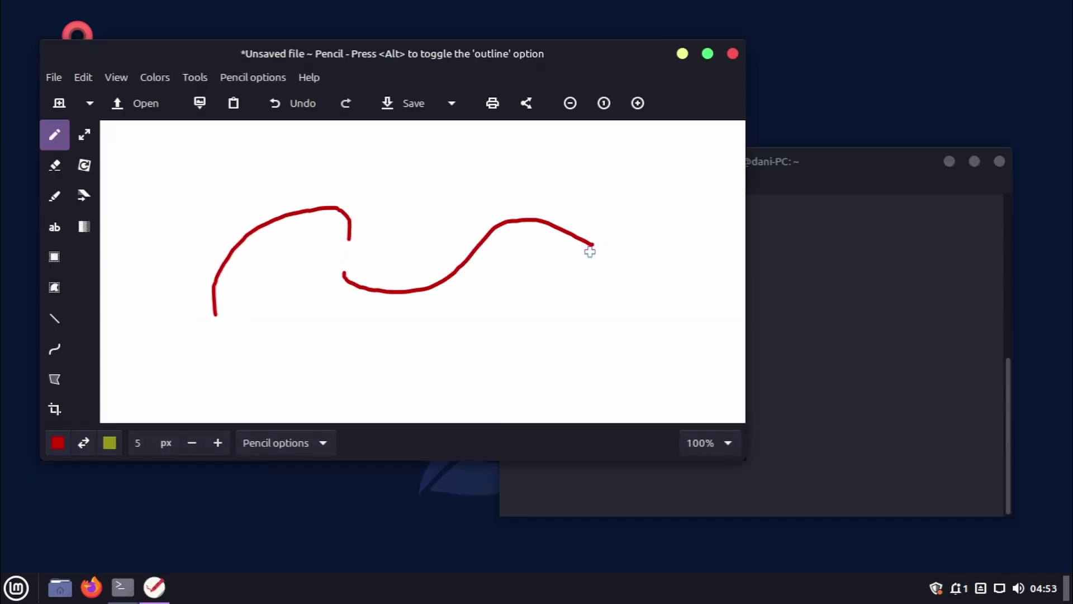